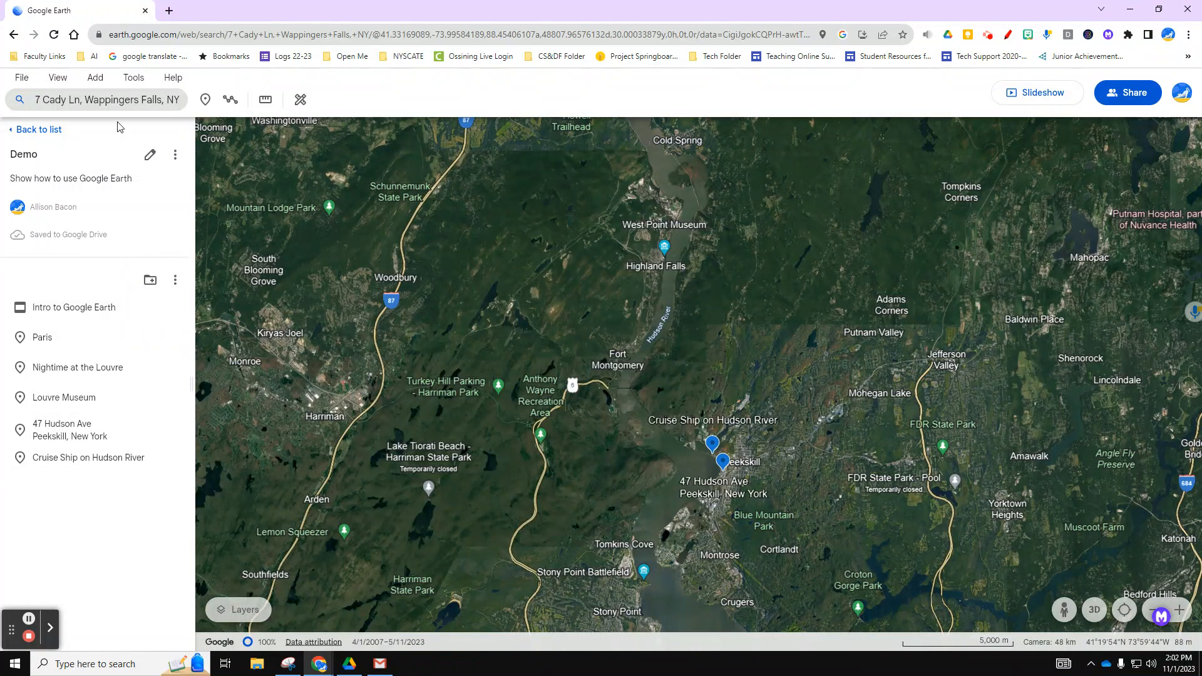
Step: Start a polygon near Tomkins Cove and trace the Hudson River's eastern shore past Peekskill to Cold Spring, about 21.9 km long
click(96, 79)
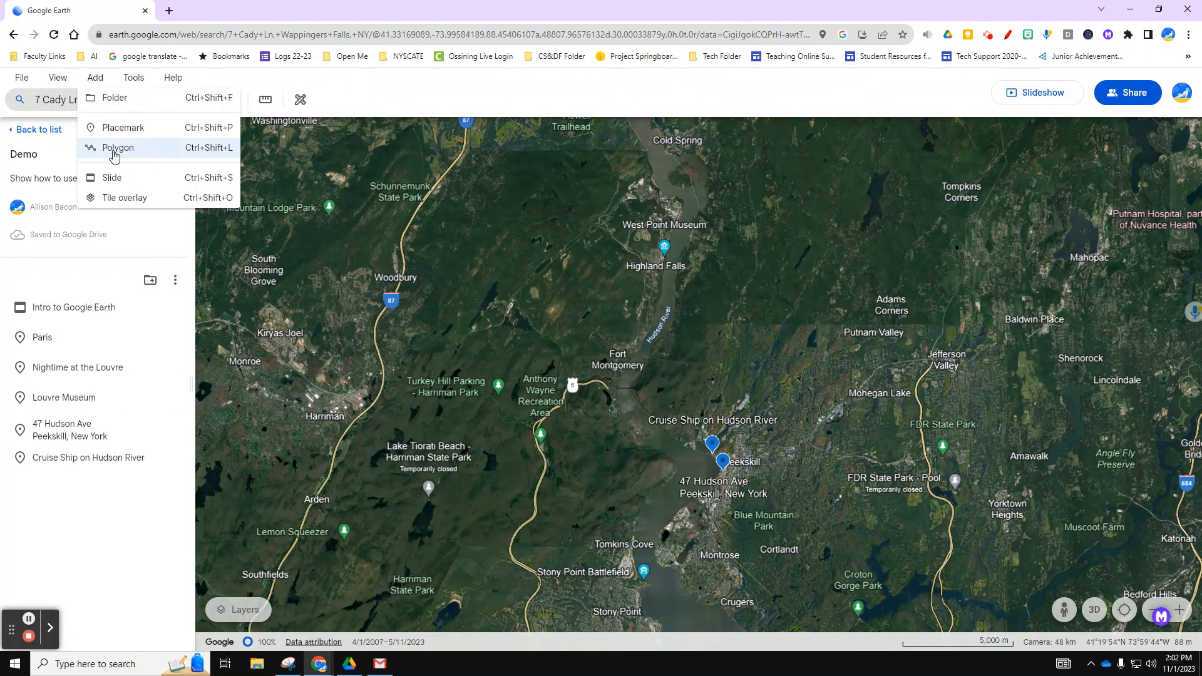
click(348, 95)
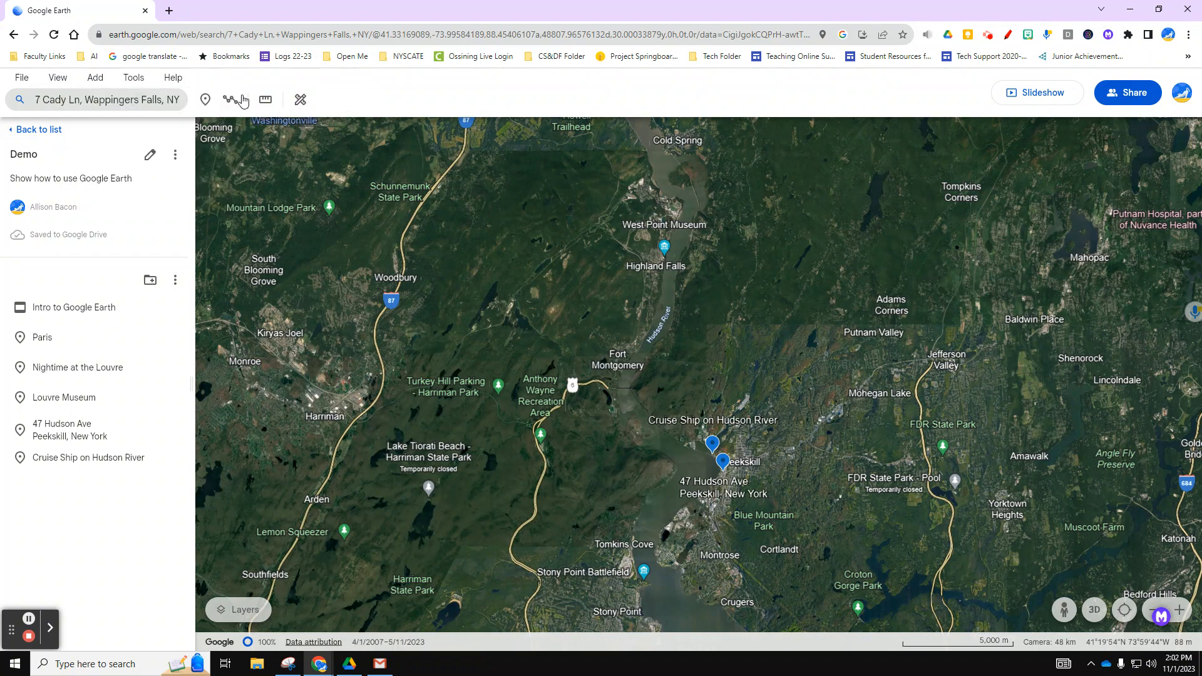
click(229, 104)
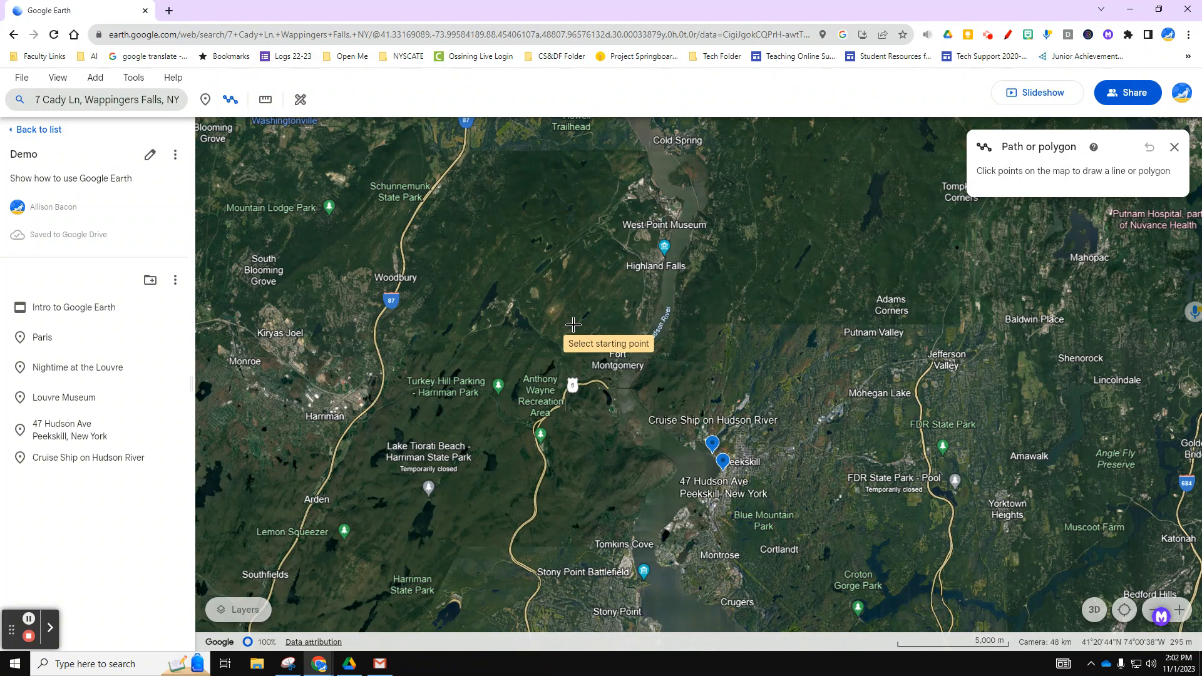
click(672, 521)
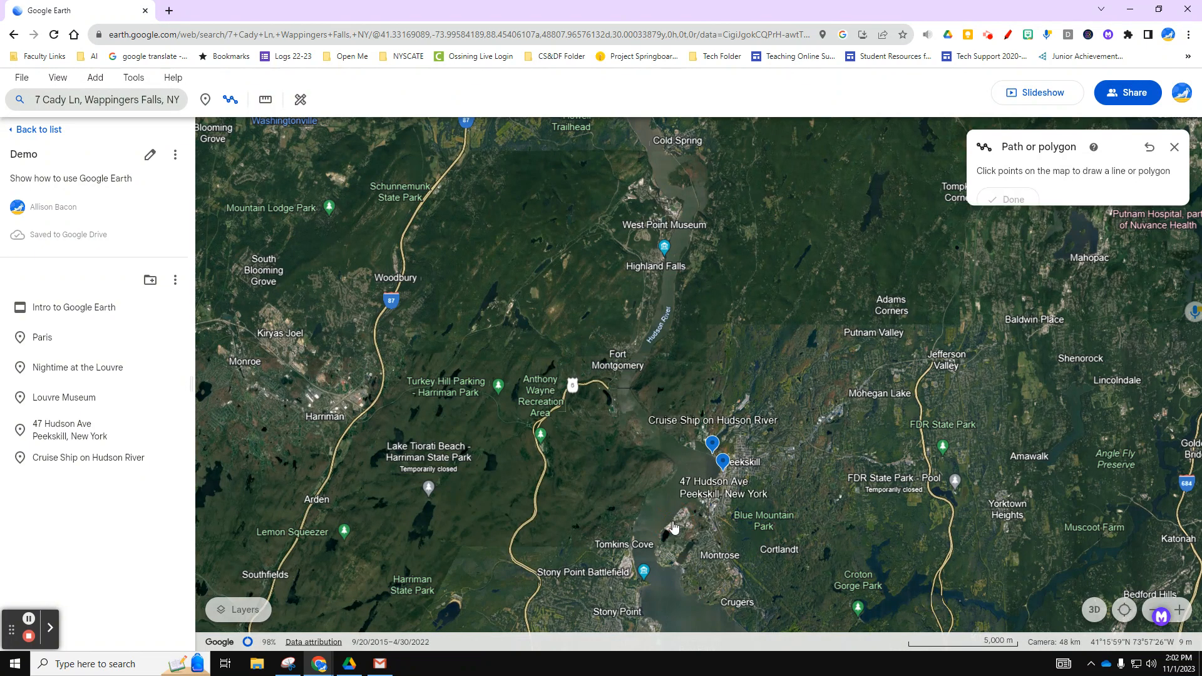
click(722, 473)
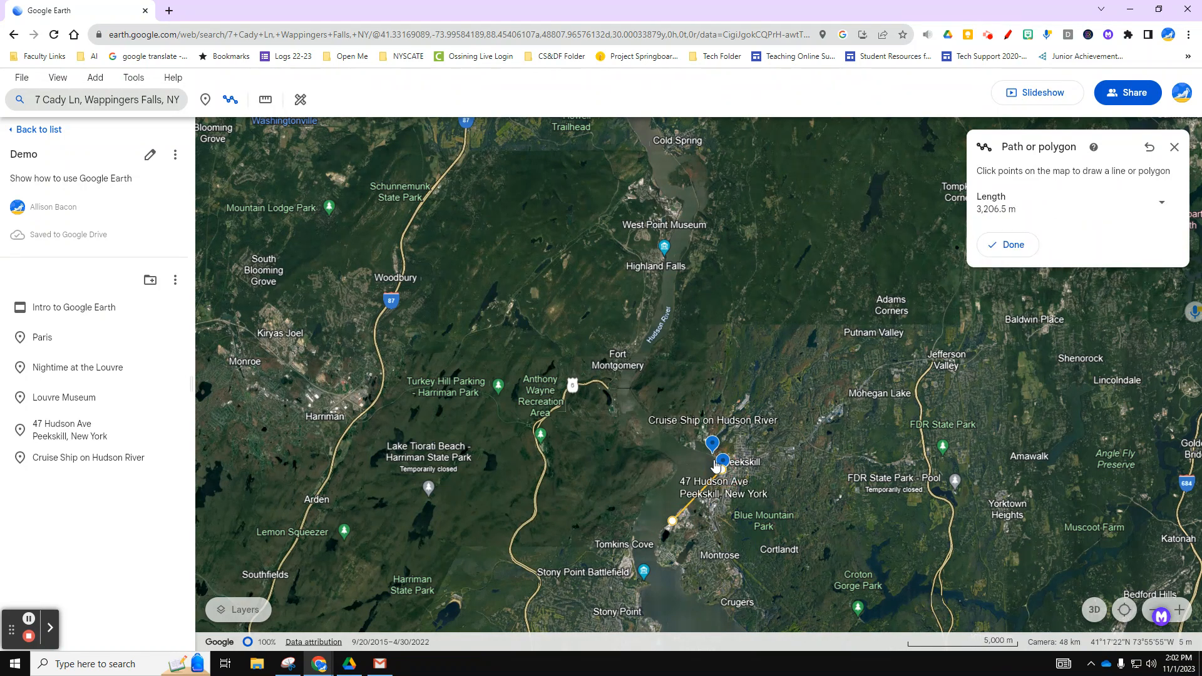
click(714, 456)
click(701, 446)
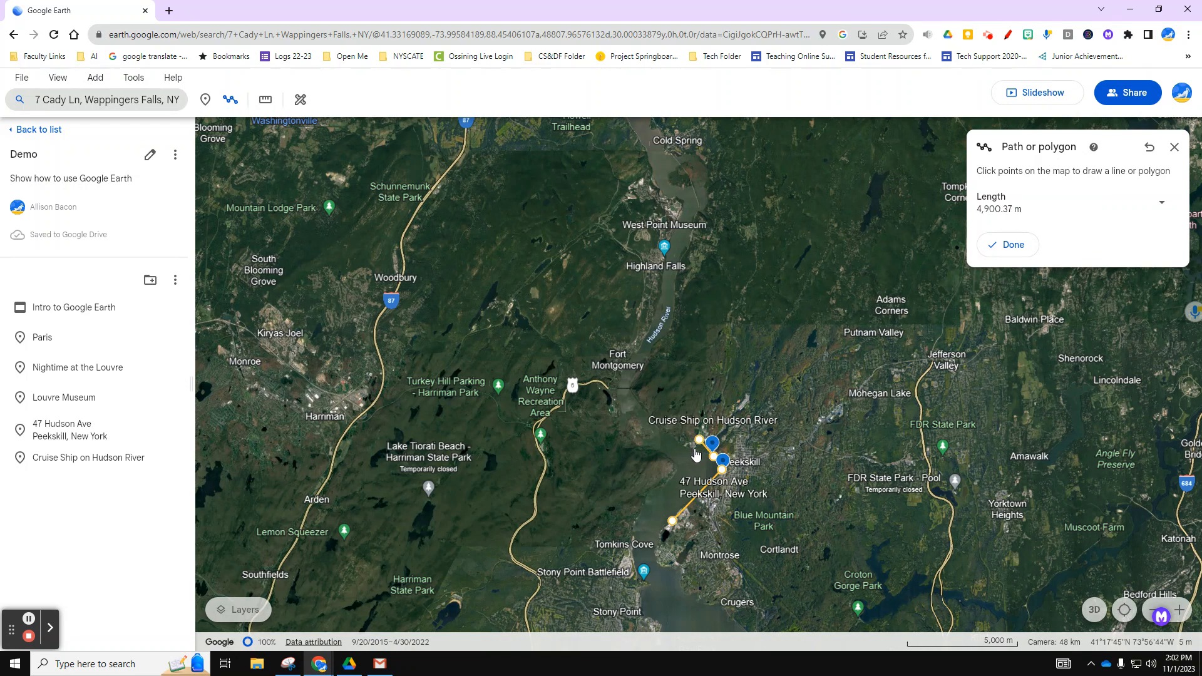
click(695, 448)
click(662, 432)
click(670, 331)
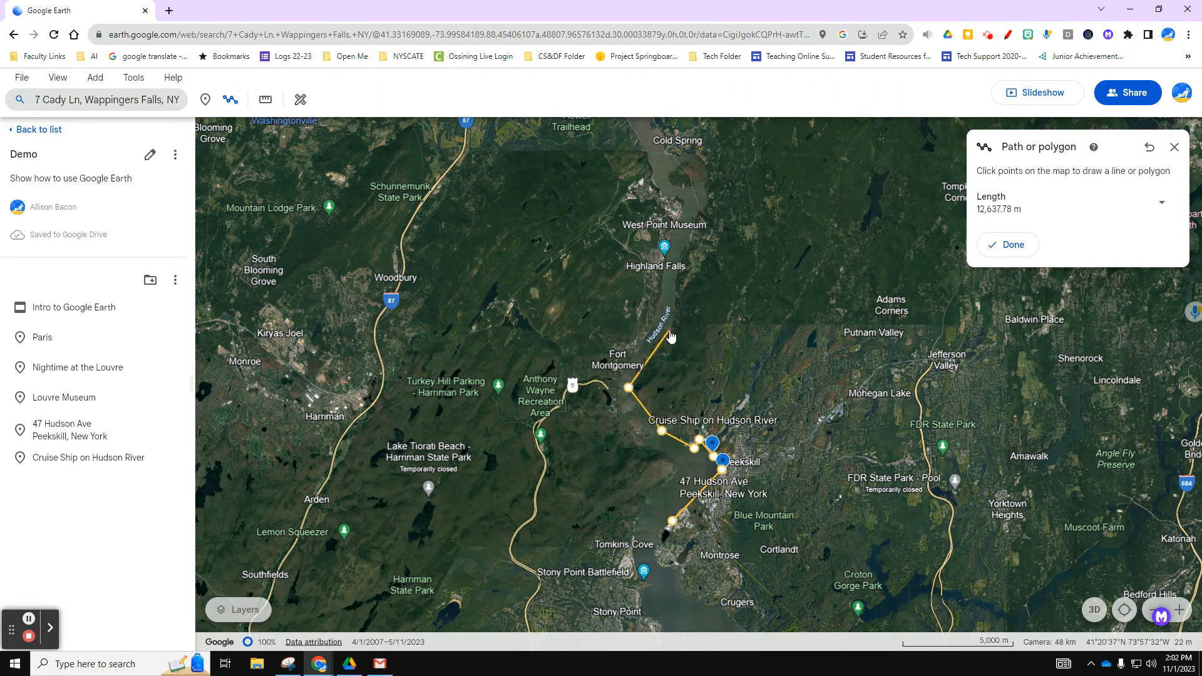
click(680, 268)
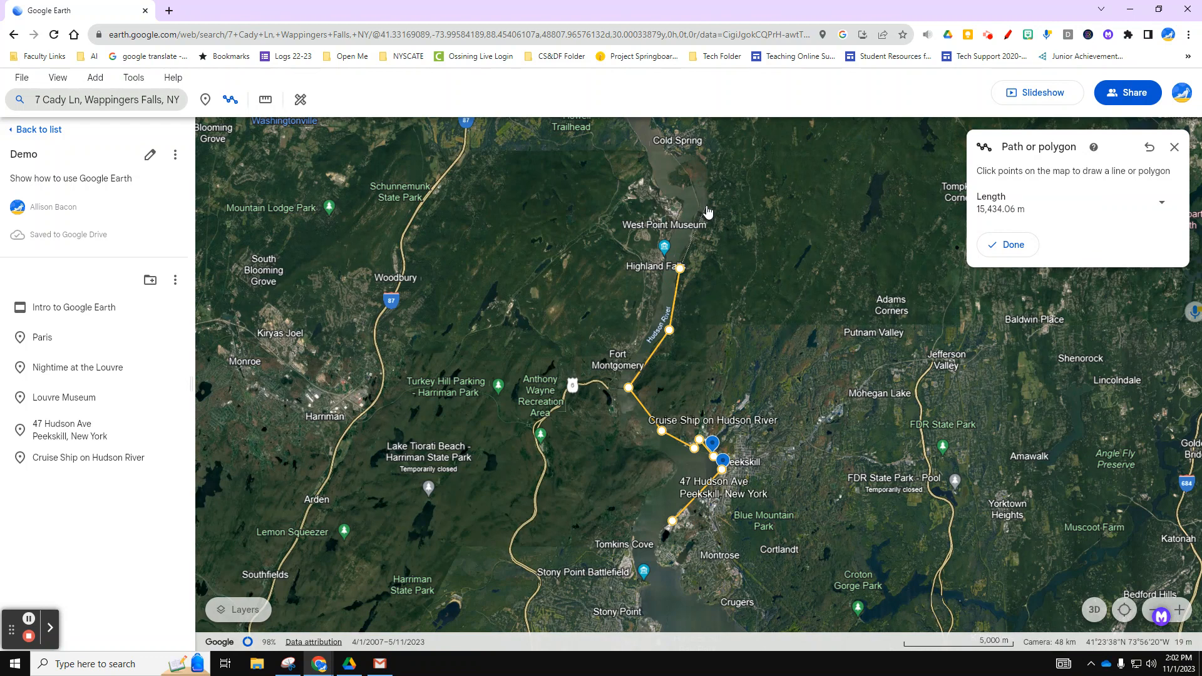
click(707, 172)
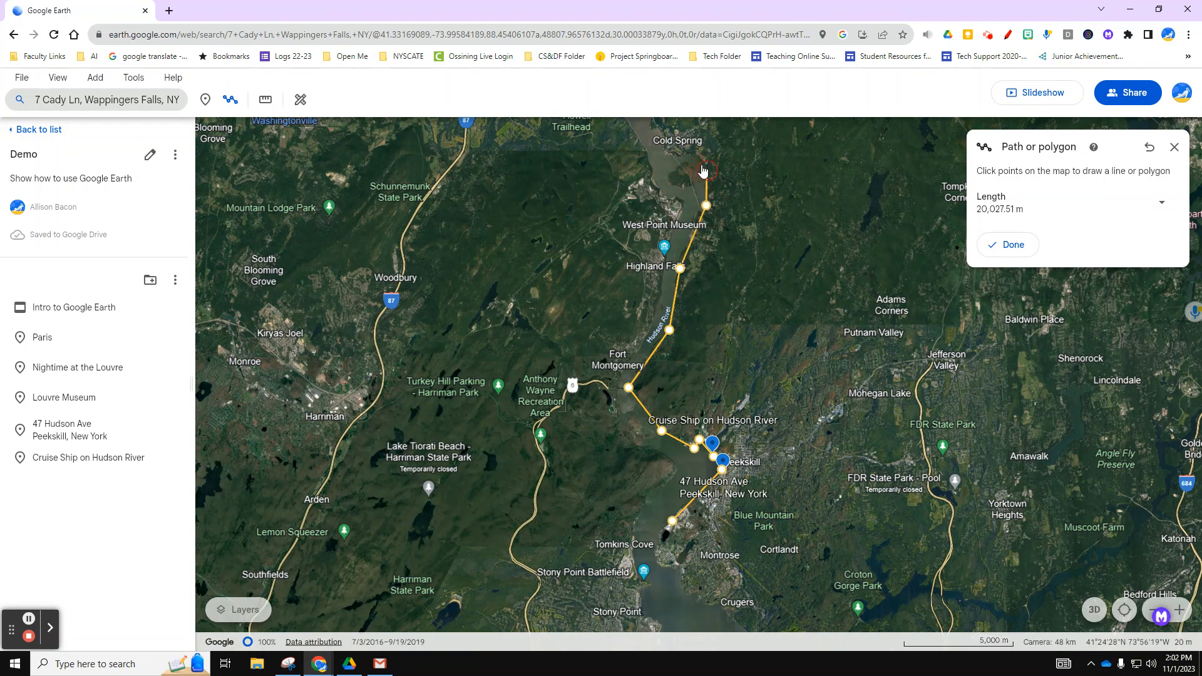
click(669, 154)
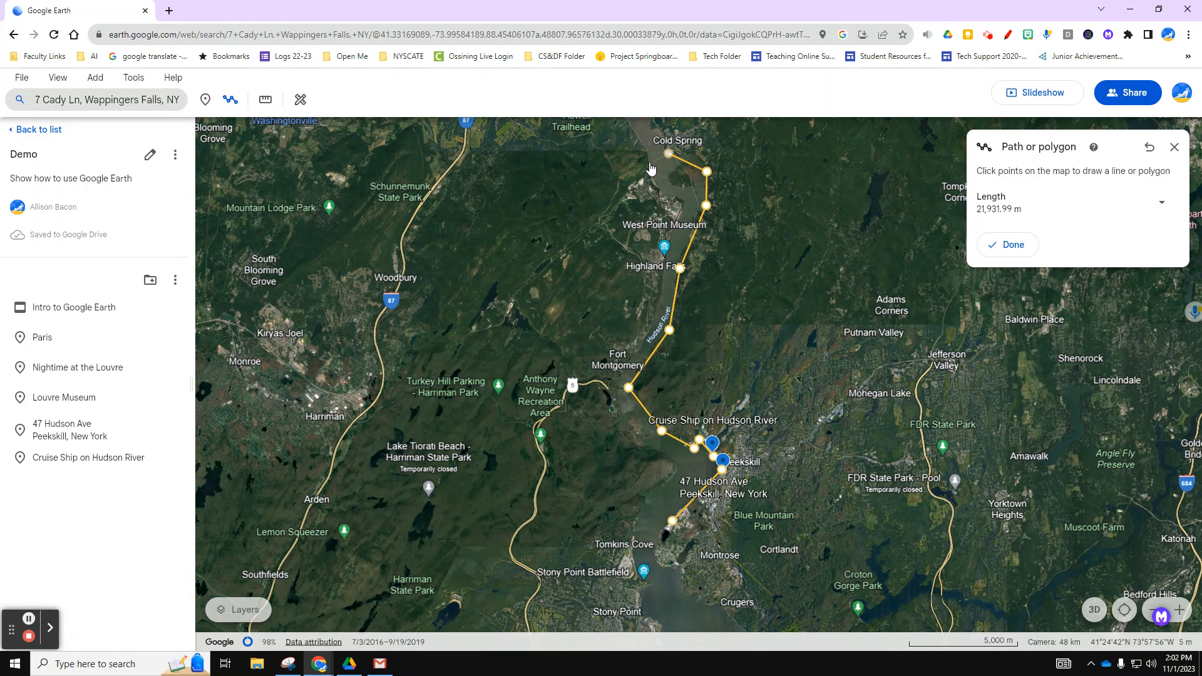
Step: Trace the Hudson River's western shore from Cold Spring down to Tomkins Cove and close the polygon with a perimeter of about 45.3 km
click(650, 162)
click(664, 198)
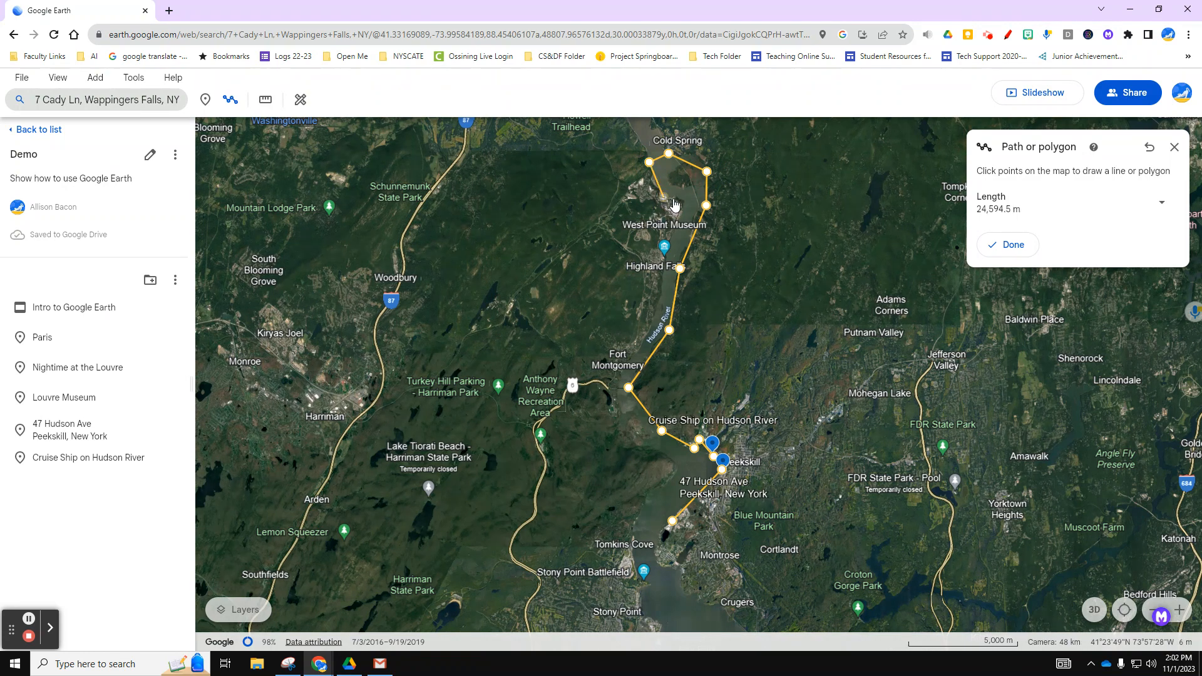
click(677, 199)
click(684, 203)
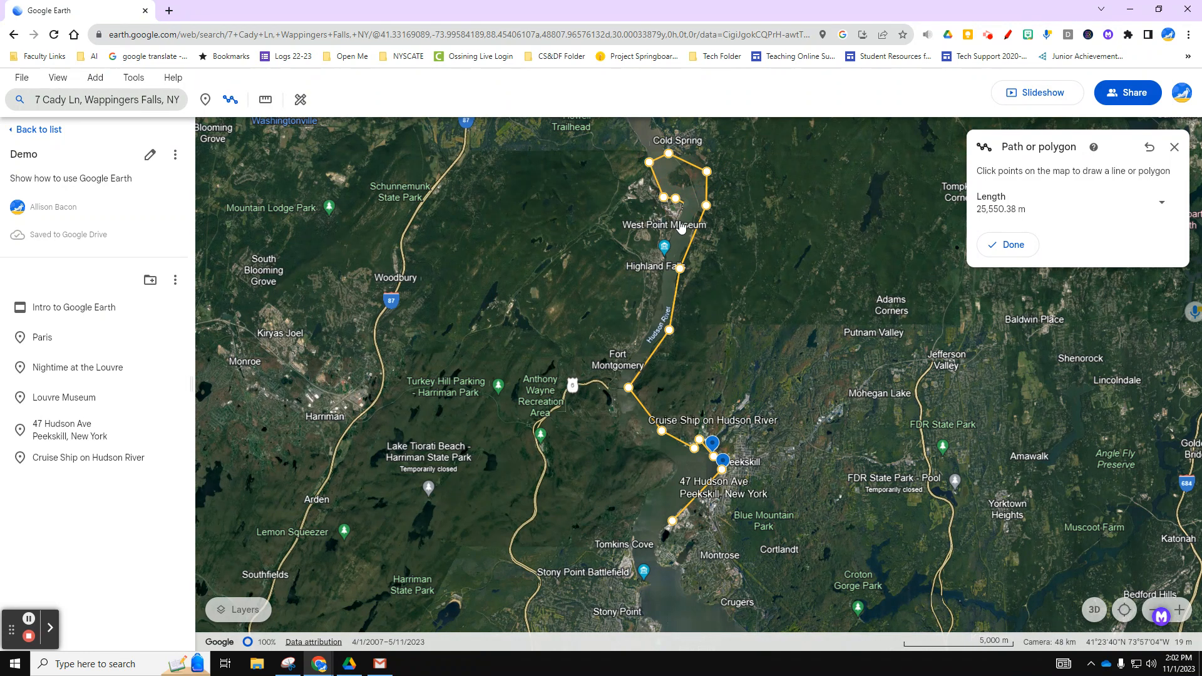
click(661, 295)
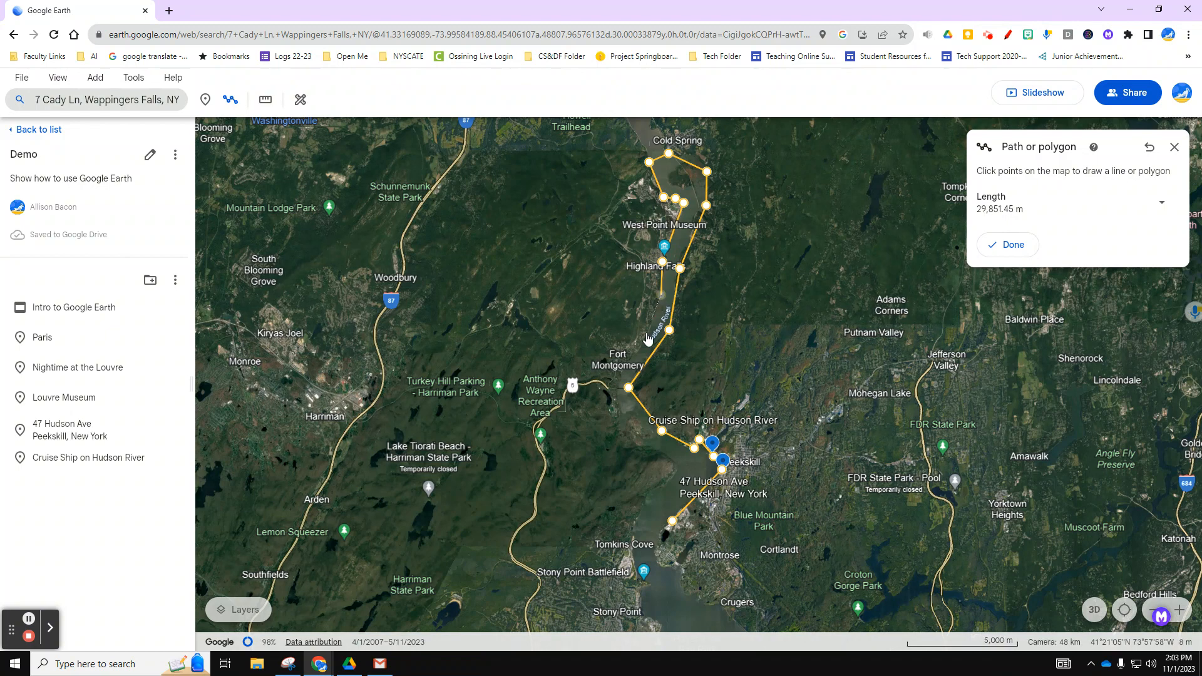
click(642, 345)
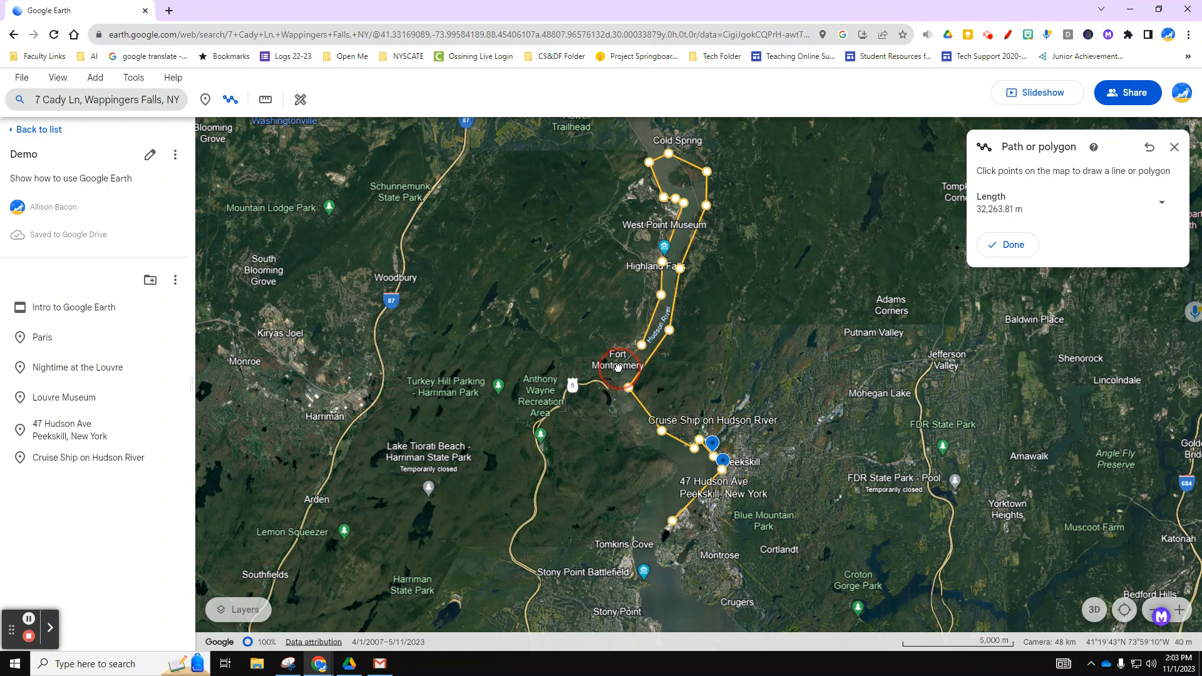
click(619, 367)
click(616, 389)
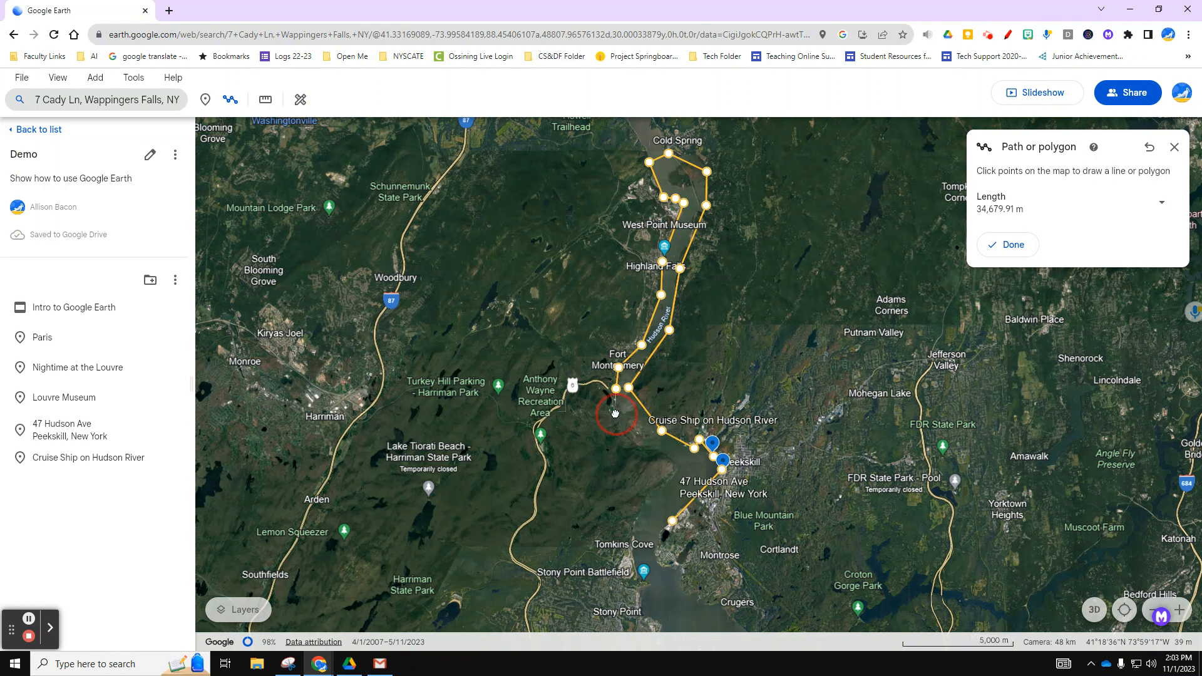
click(615, 413)
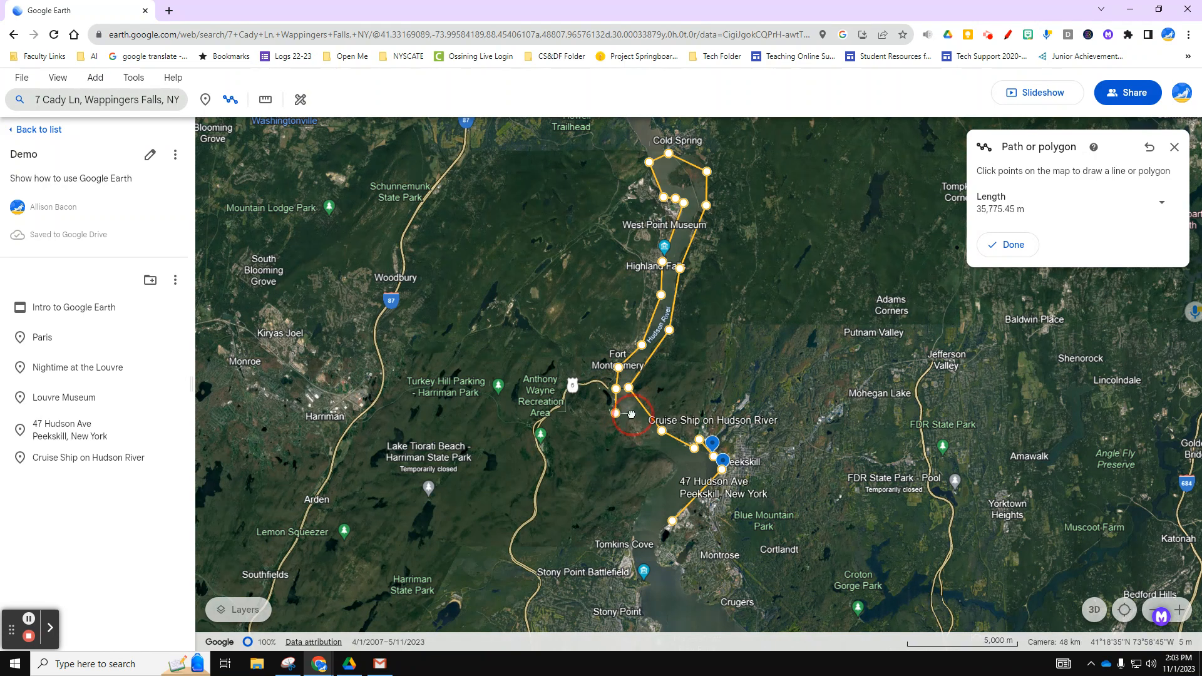
click(632, 415)
click(647, 434)
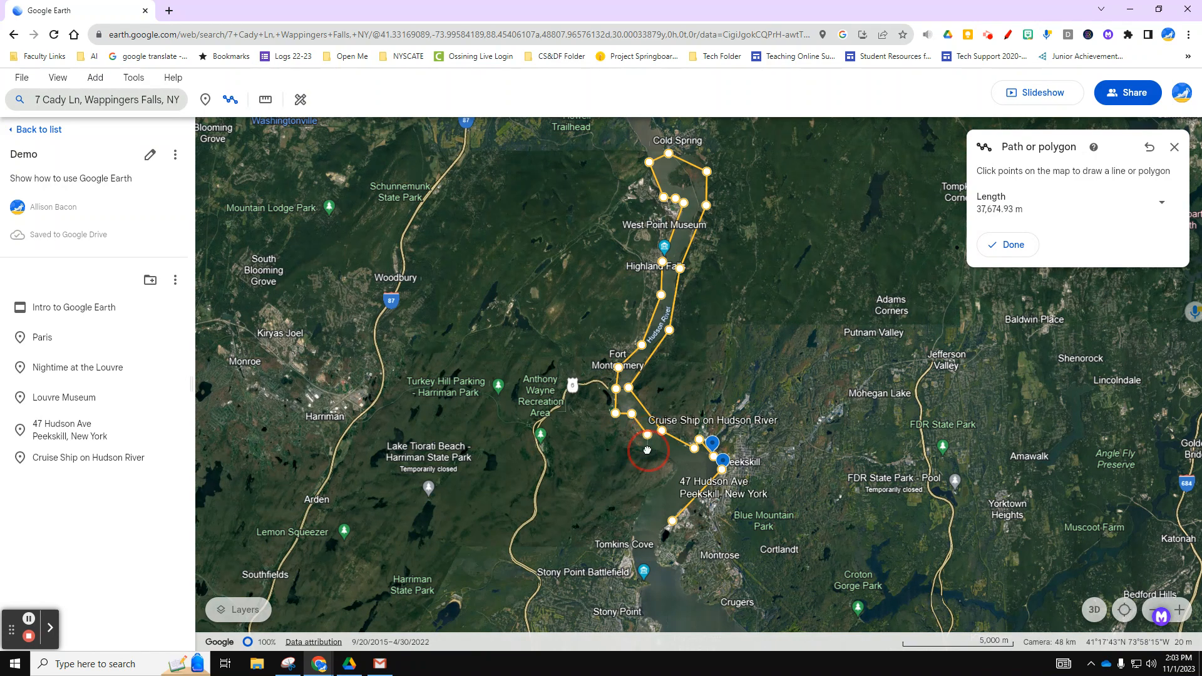
click(647, 449)
click(672, 463)
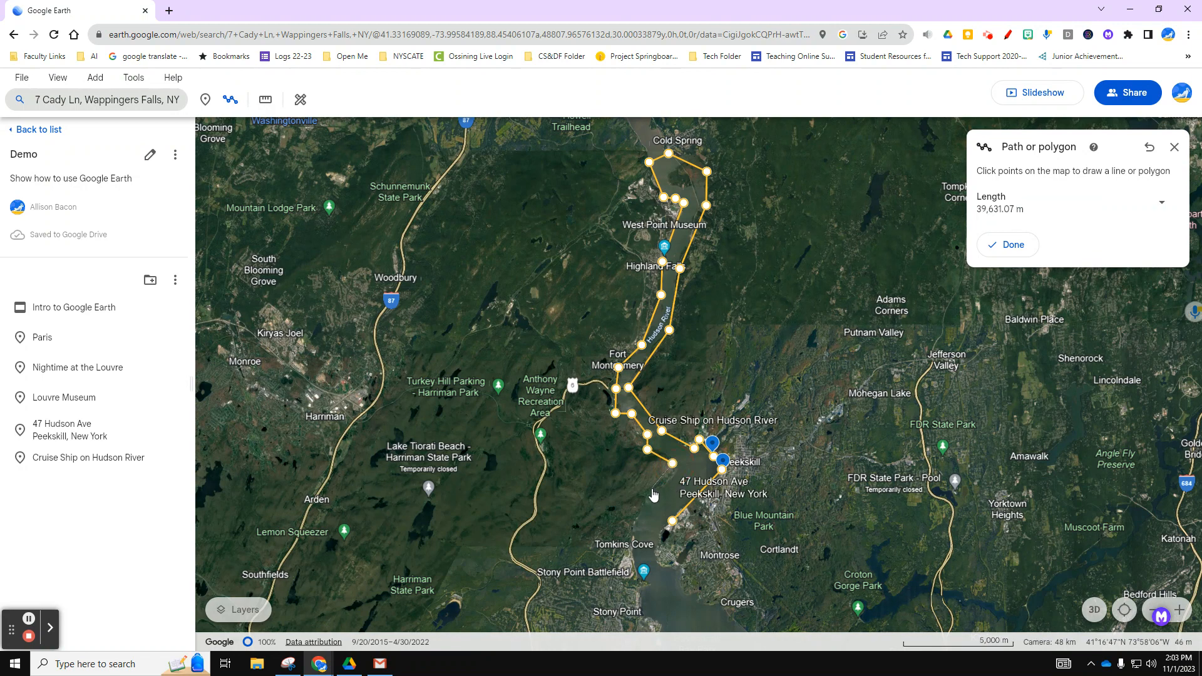
click(652, 487)
click(639, 522)
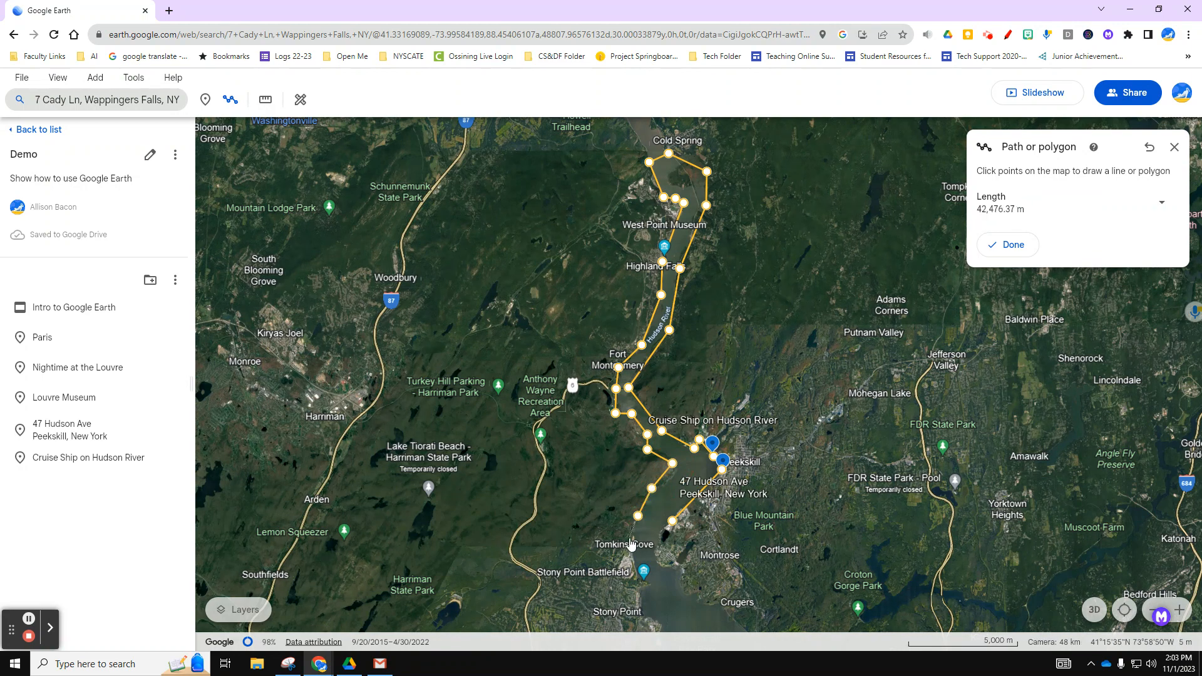
click(630, 535)
click(672, 520)
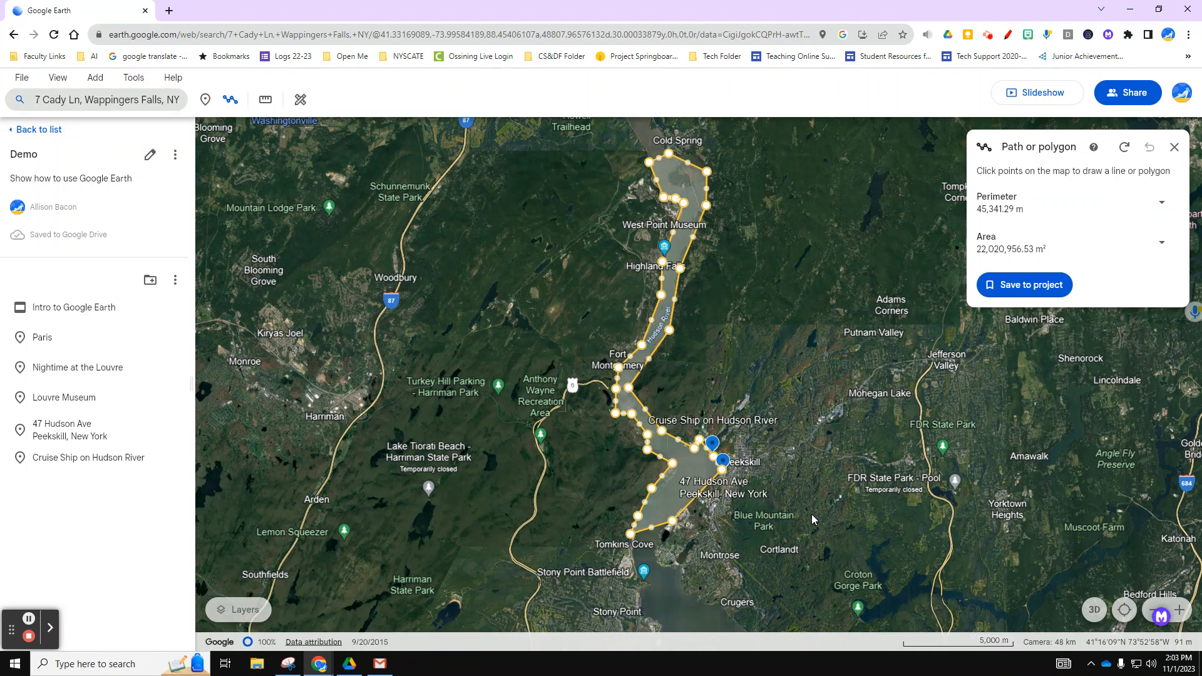
Step: Save the river polygon to the project and name it Peekskill/Cold Spring
click(1025, 285)
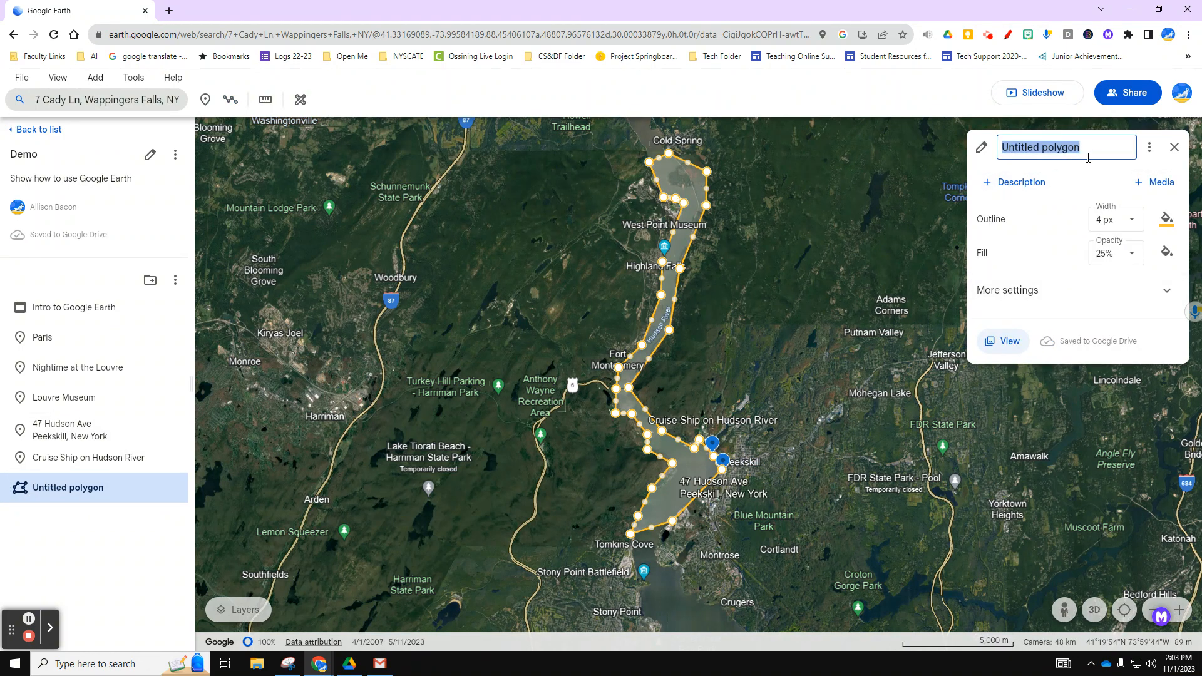
text(Peekskill/Cold Spring)
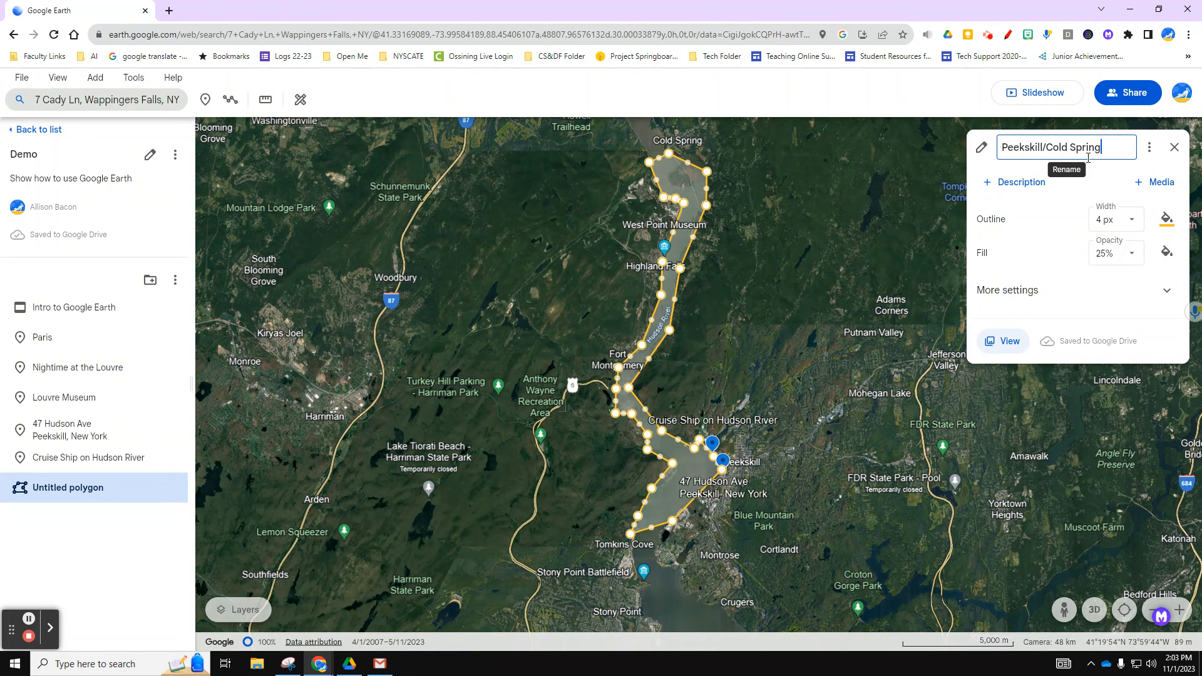
Step: Set the polygon's outline color to purple and its fill color to light purple
click(1166, 219)
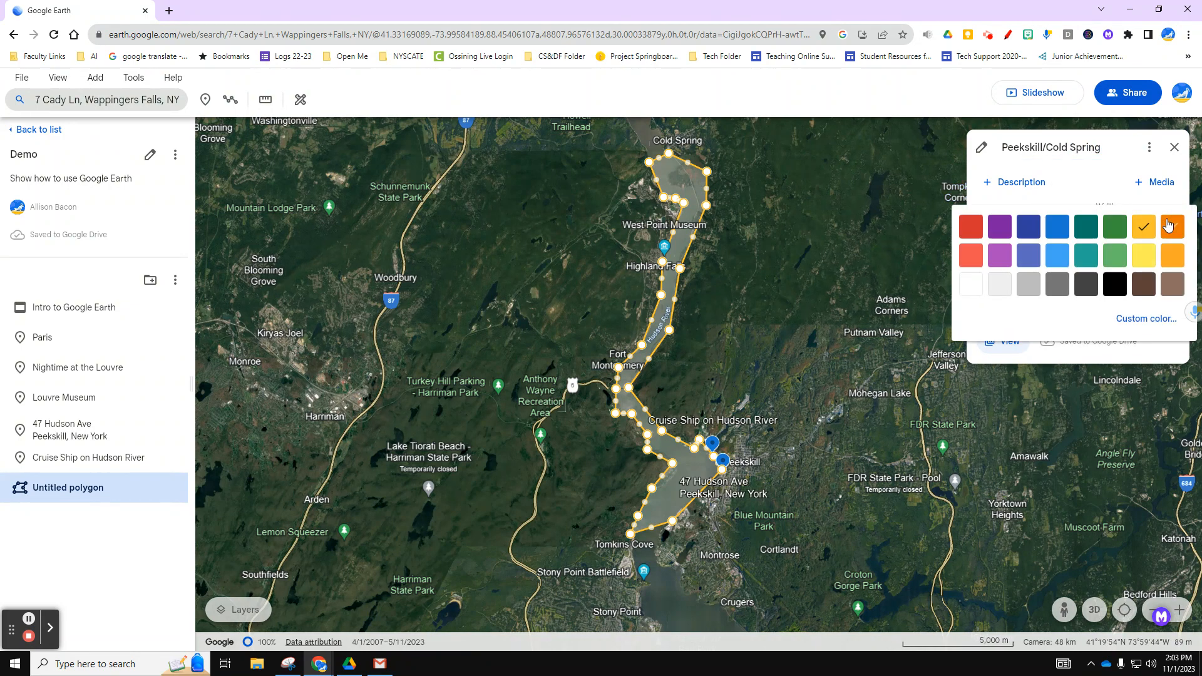
click(1000, 227)
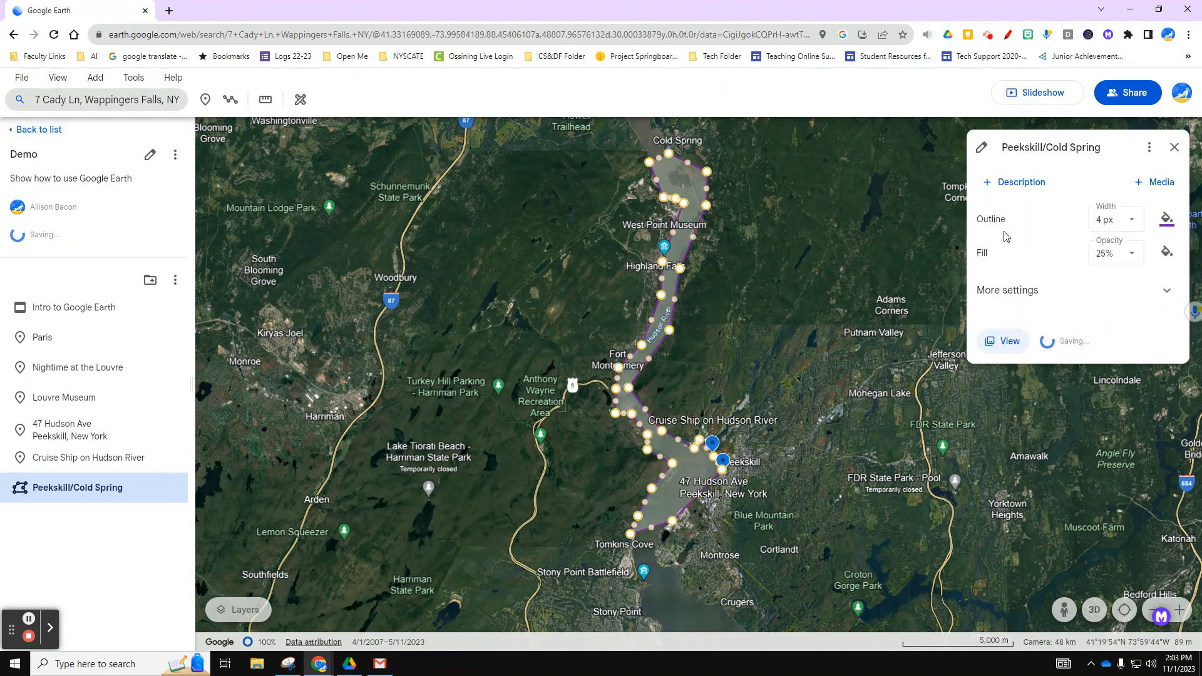
click(1167, 257)
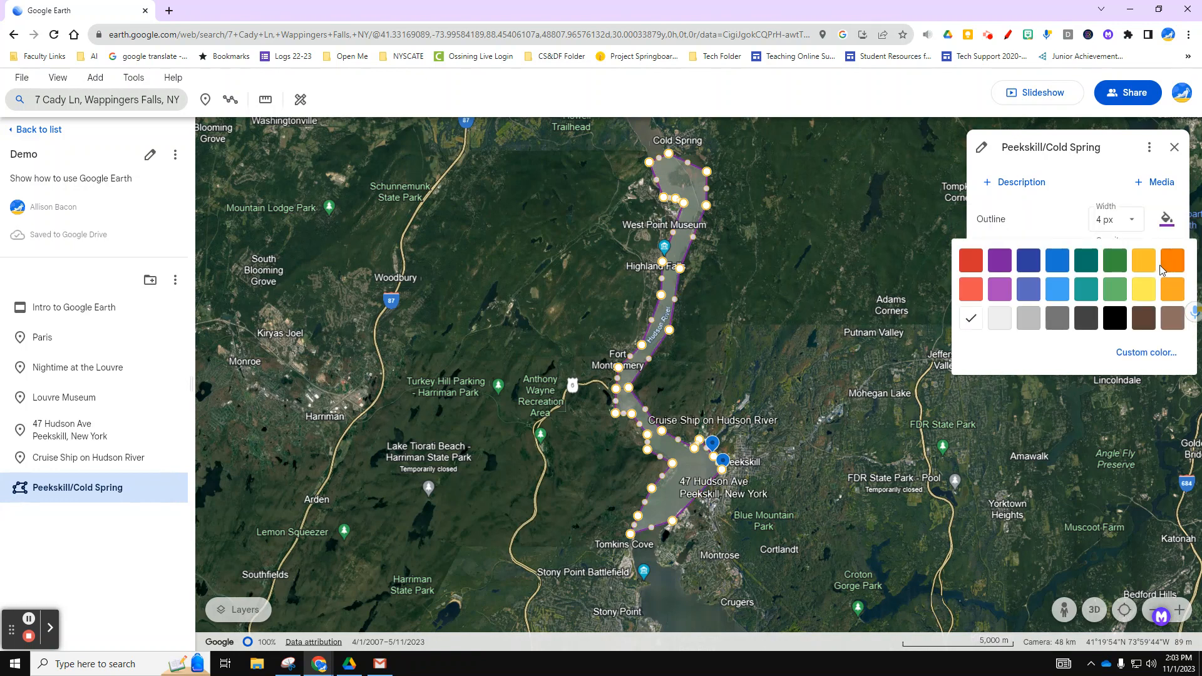
click(1009, 293)
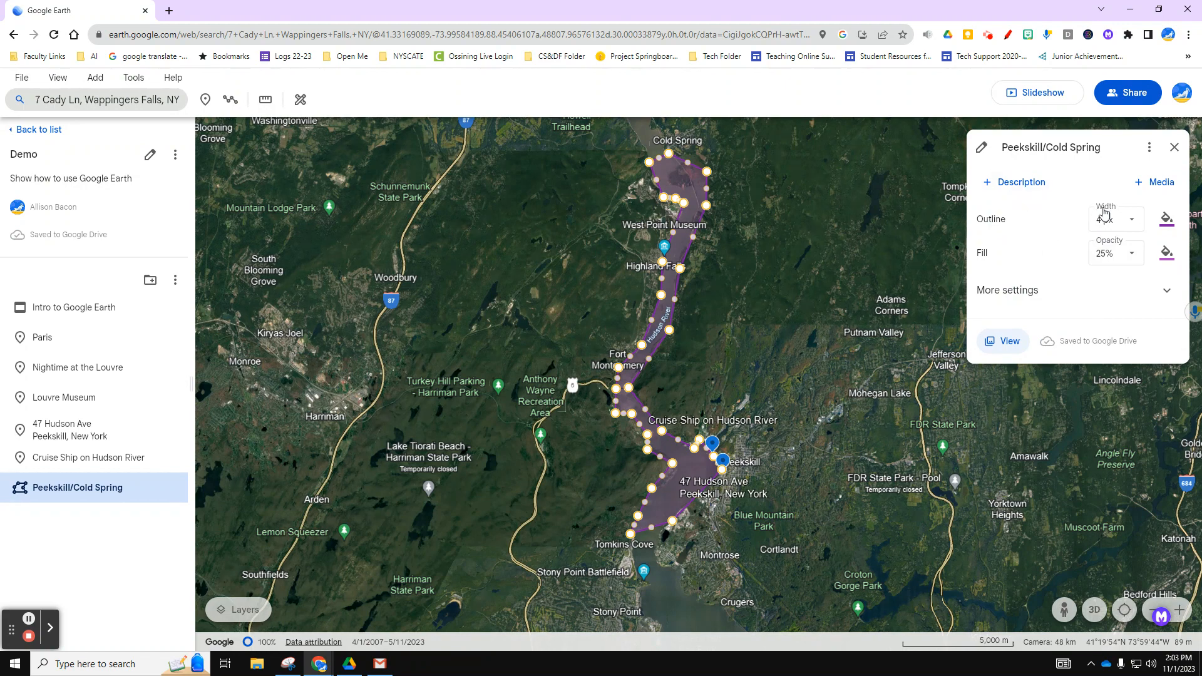
click(1008, 344)
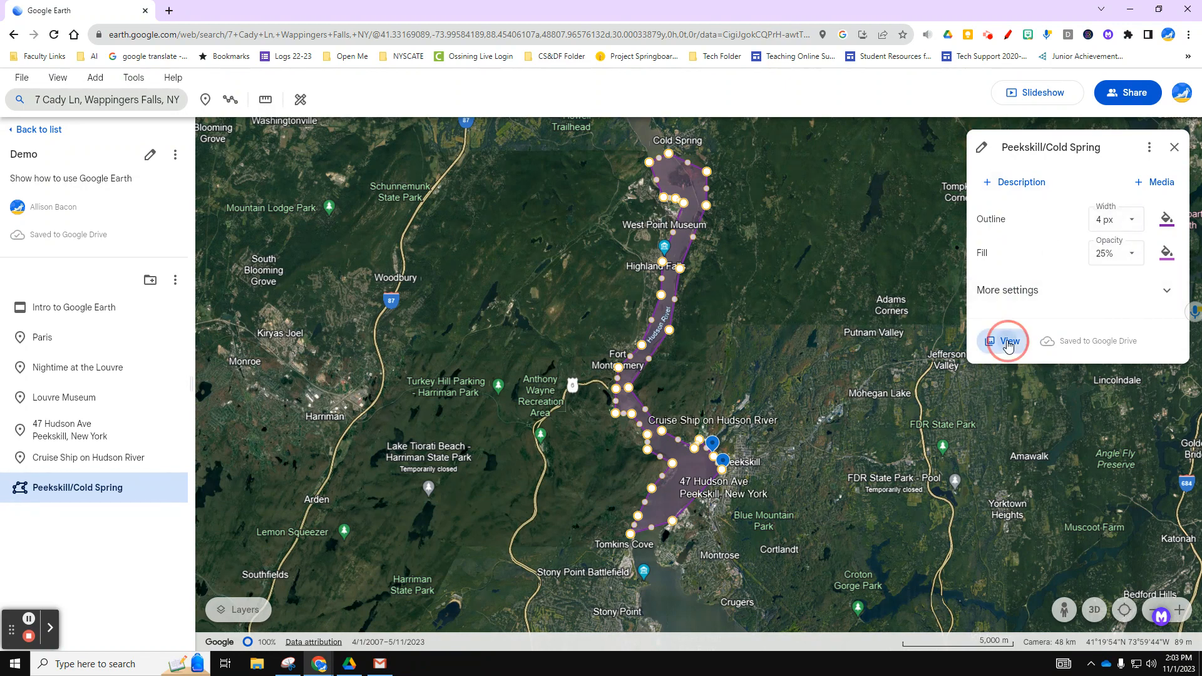
click(999, 280)
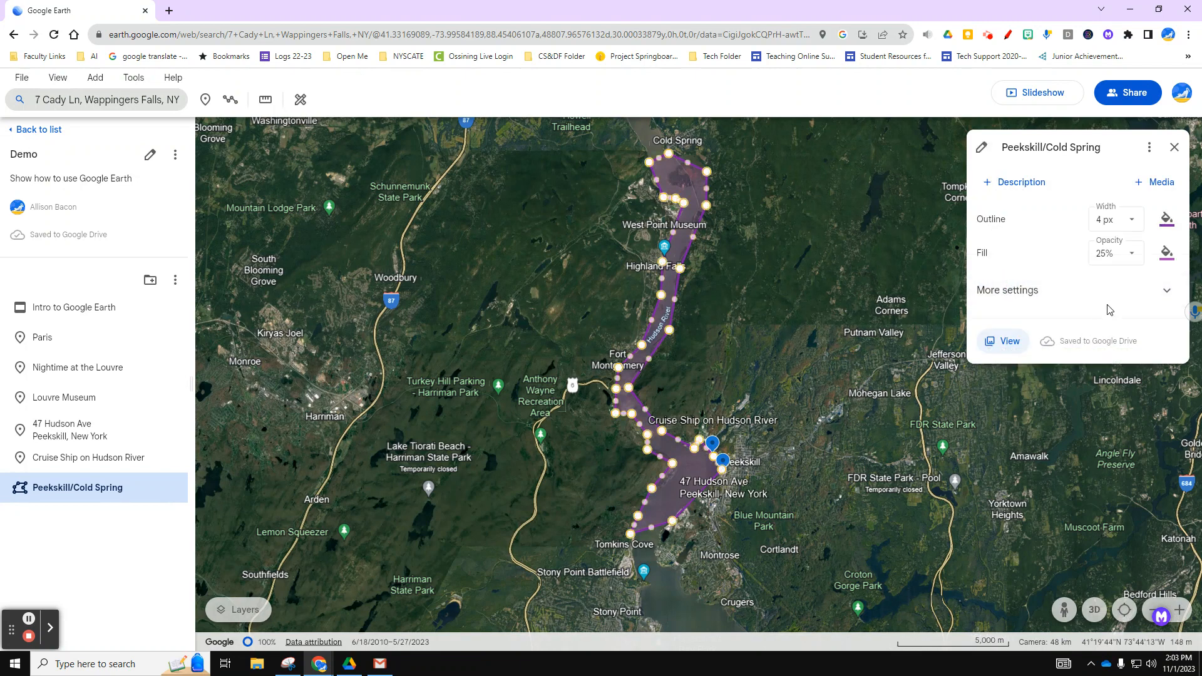
Step: Try the polygon's fill at 100% opacity and return it to 25%
click(1118, 253)
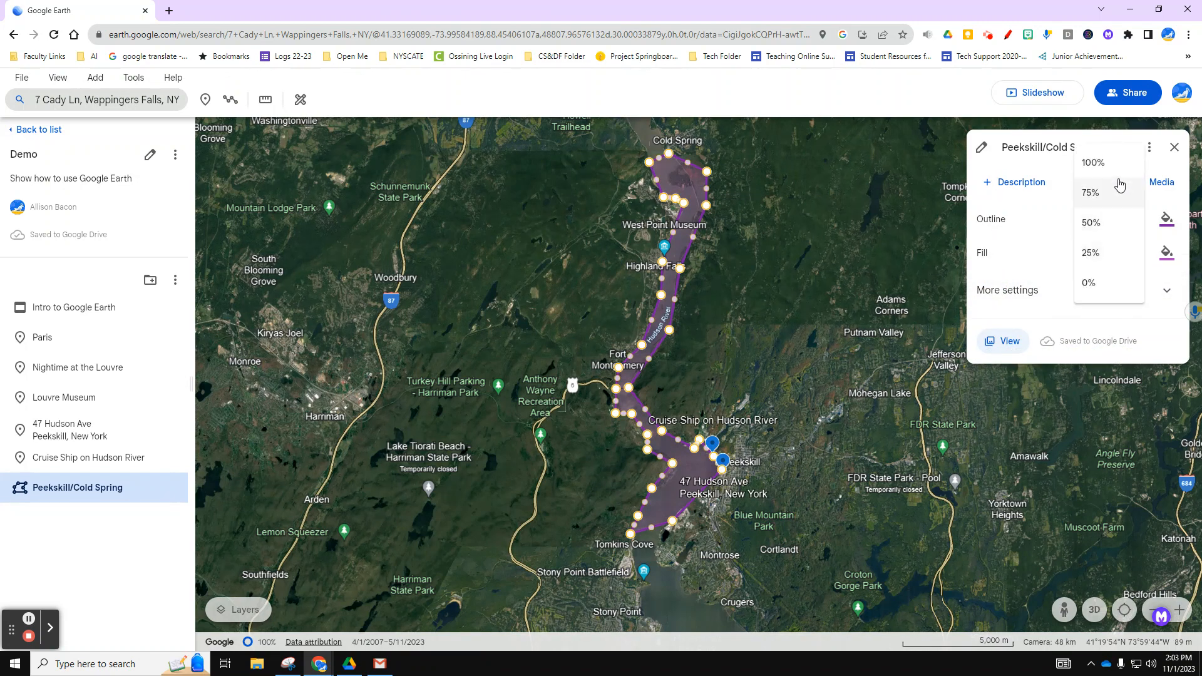
click(1109, 162)
click(1135, 259)
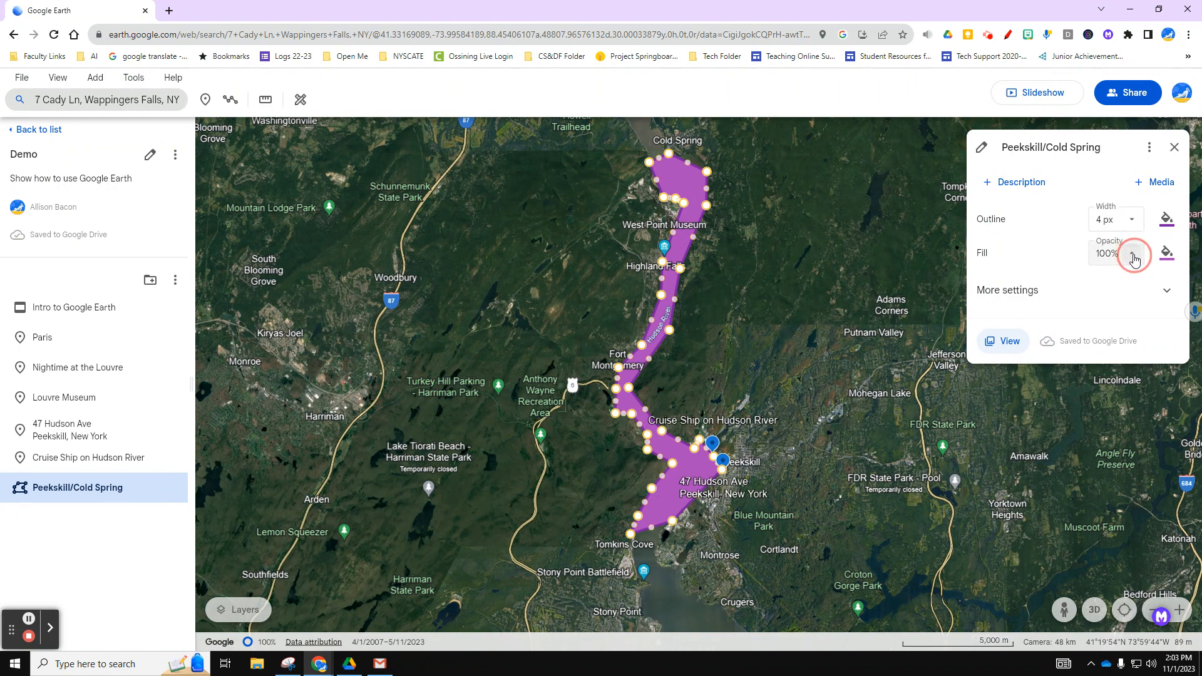
click(1114, 341)
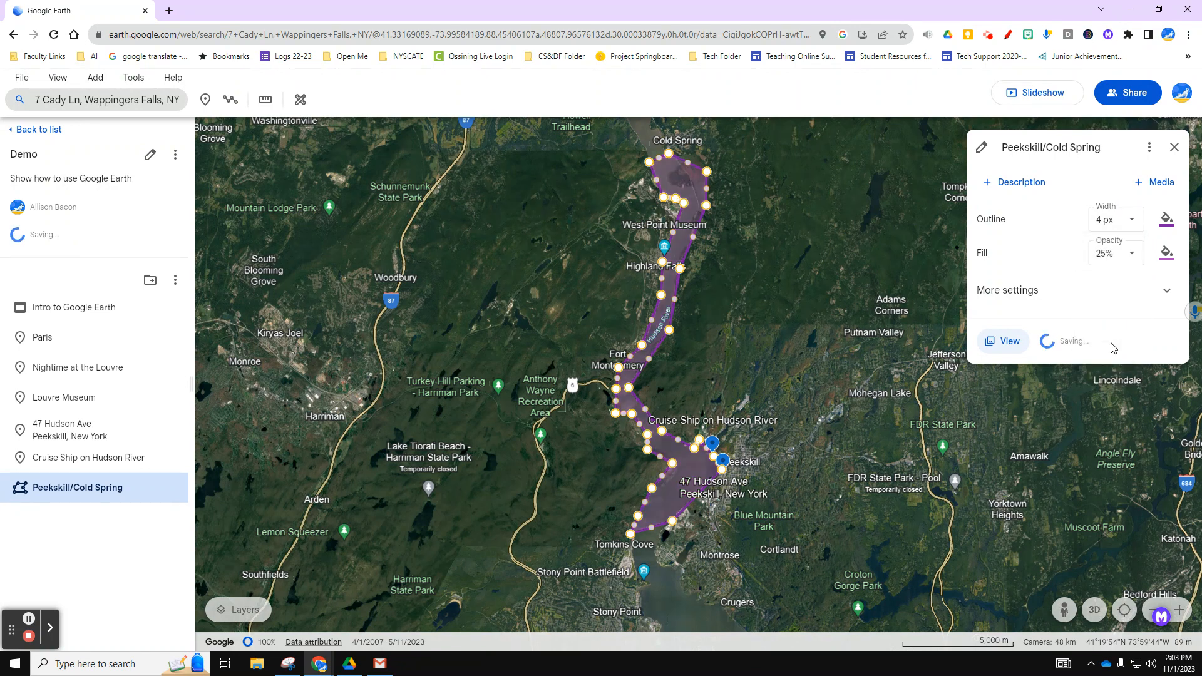
Step: Add the description "Locations discussed in Ossining Part 3" to the Peekskill/Cold Spring polygon
click(1011, 182)
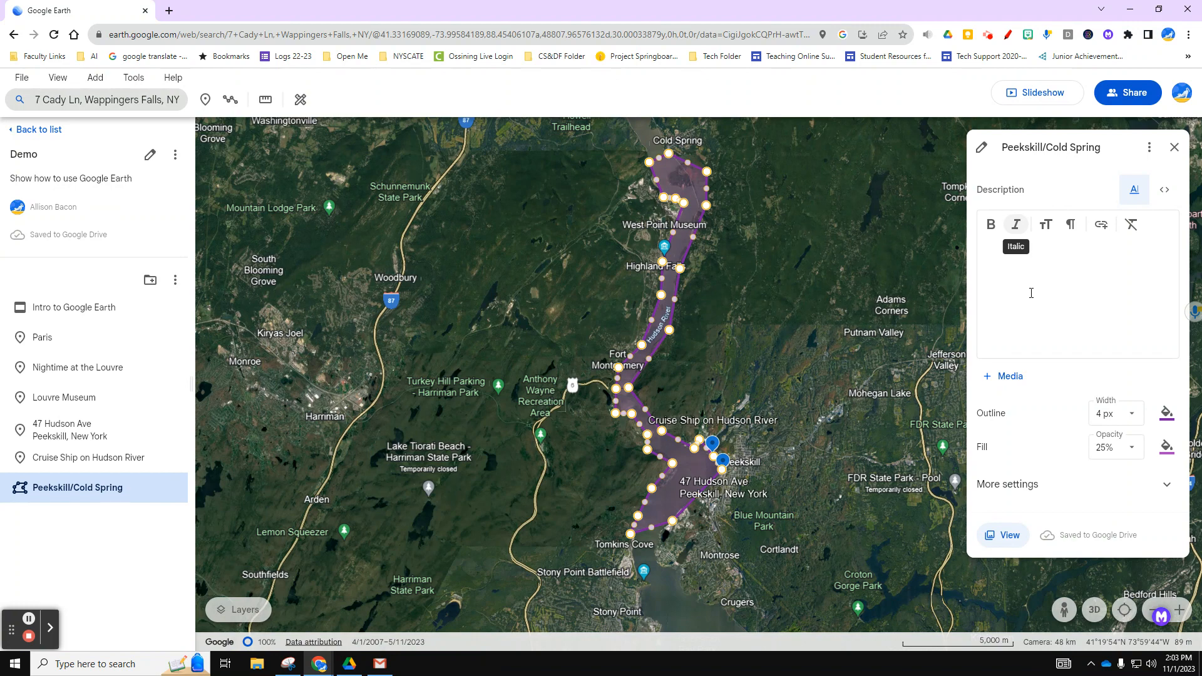
click(1030, 290)
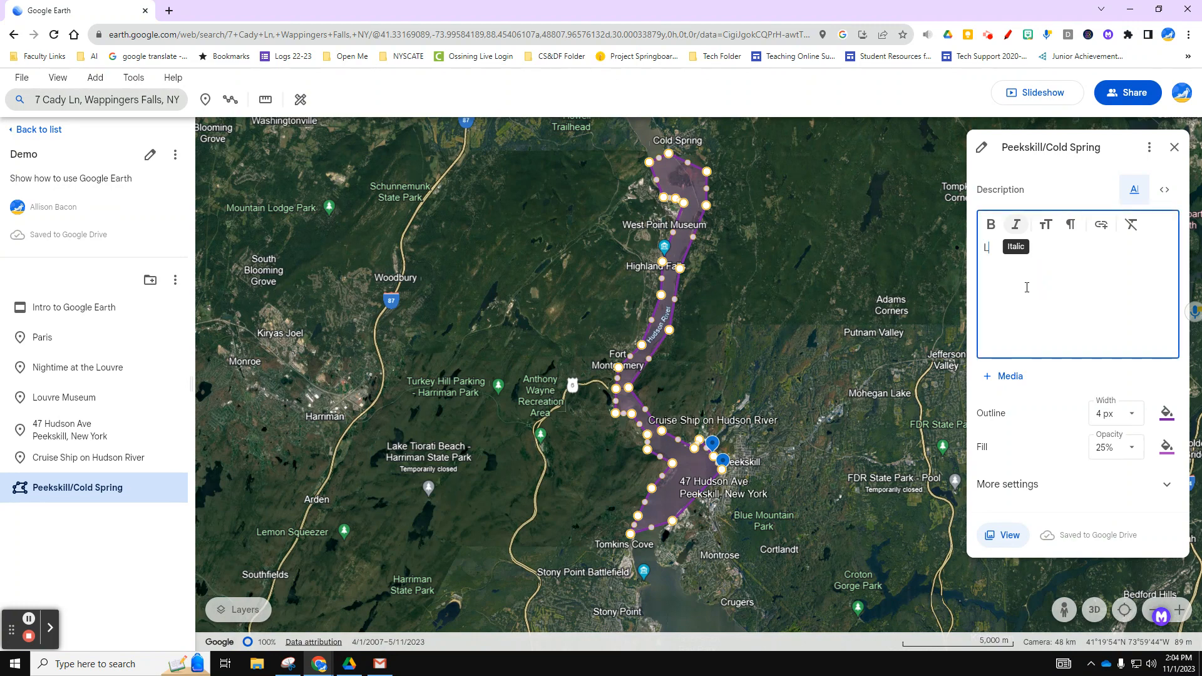
text(Location discussed in Ossining Part 3)
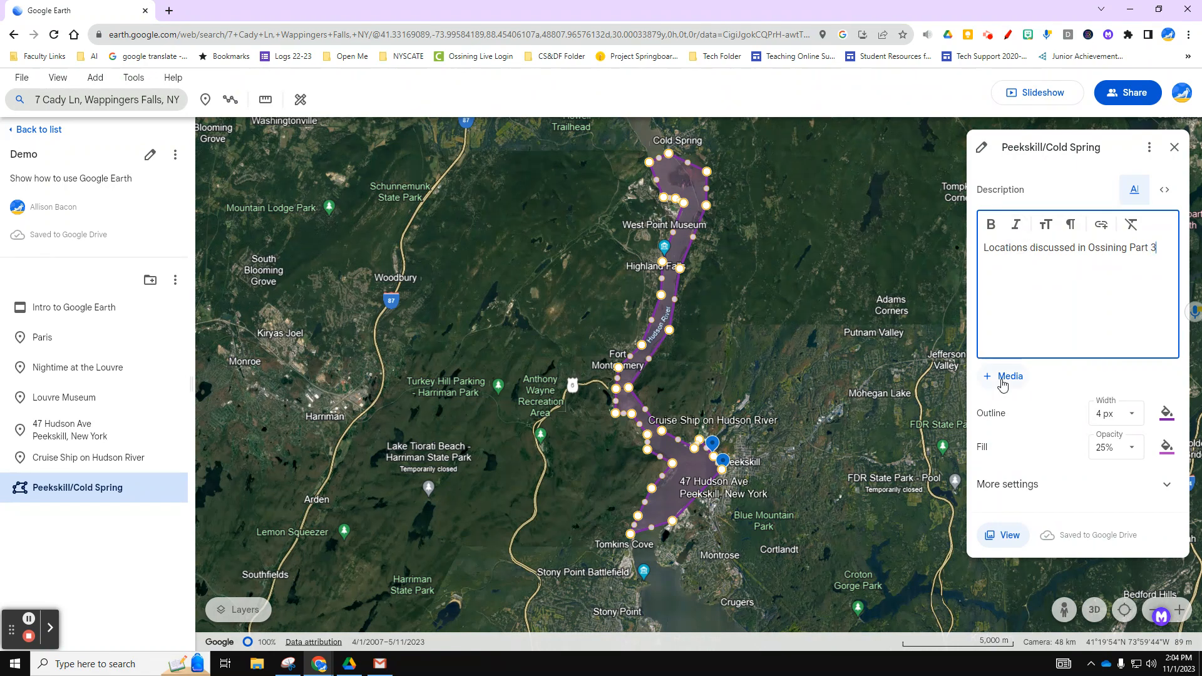
Step: Check the media options for the Peekskill/Cold Spring polygon and end its description with a period
click(1005, 377)
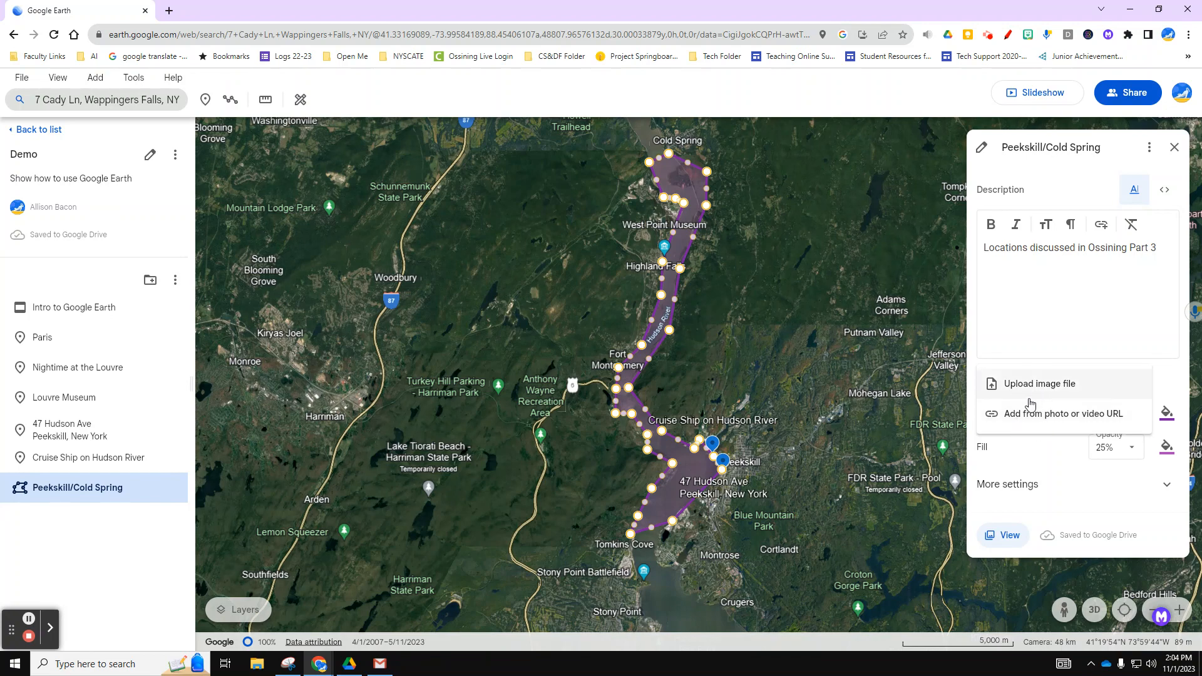
click(1163, 257)
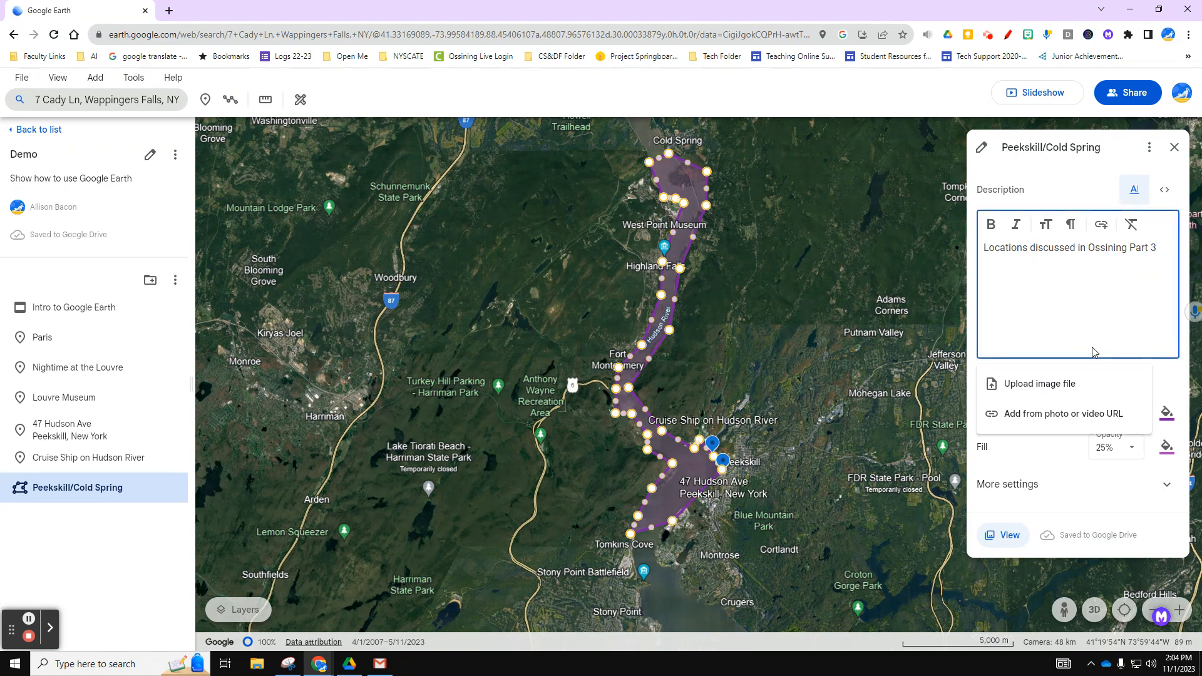
text(.)
click(1181, 152)
Step: Start a path on the riverside road beside Peekskill Be First Boxing and trace it northwest alongside the railroad tracks
scroll(713, 442, up, 7)
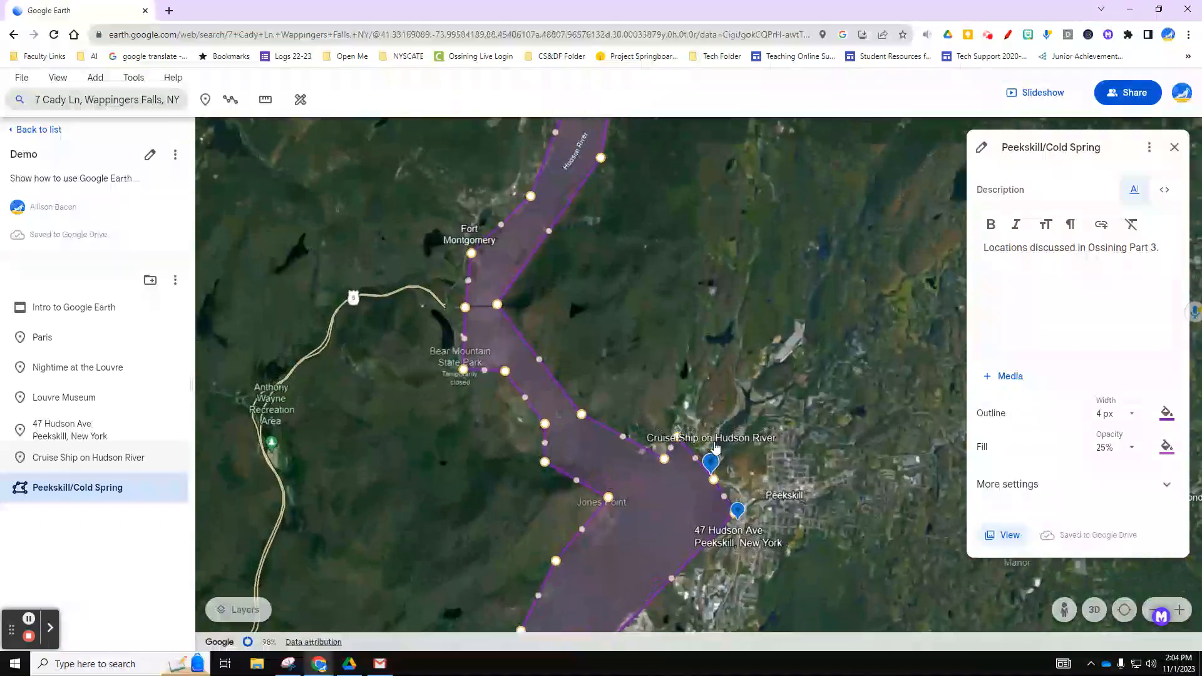
drag(755, 595, 562, 448)
scroll(563, 449, up, 6)
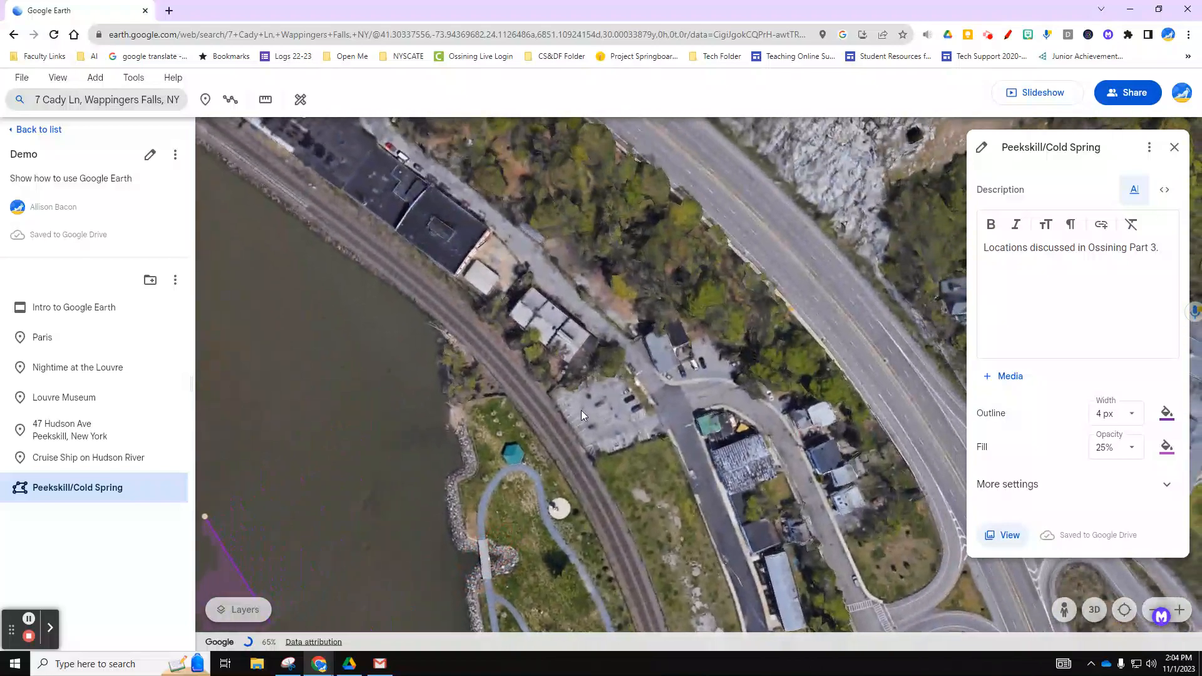
drag(582, 358, 658, 489)
drag(498, 280, 790, 495)
drag(332, 247, 565, 372)
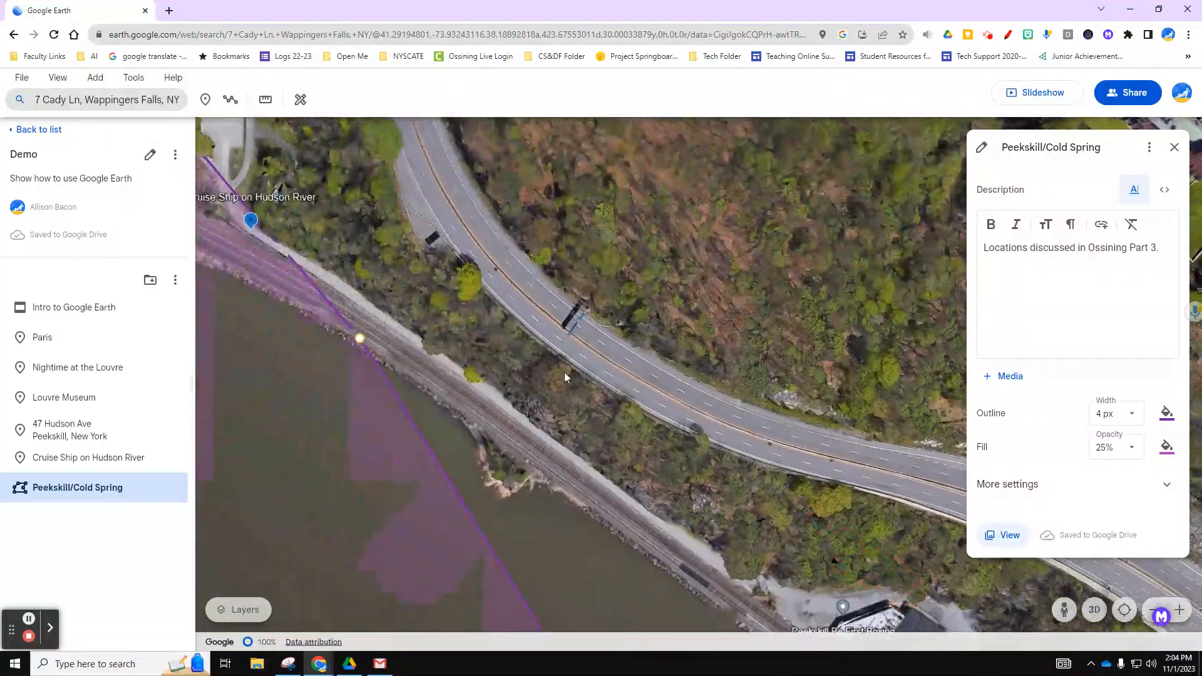
scroll(565, 372, down, 3)
drag(393, 206, 465, 295)
scroll(481, 392, up, 2)
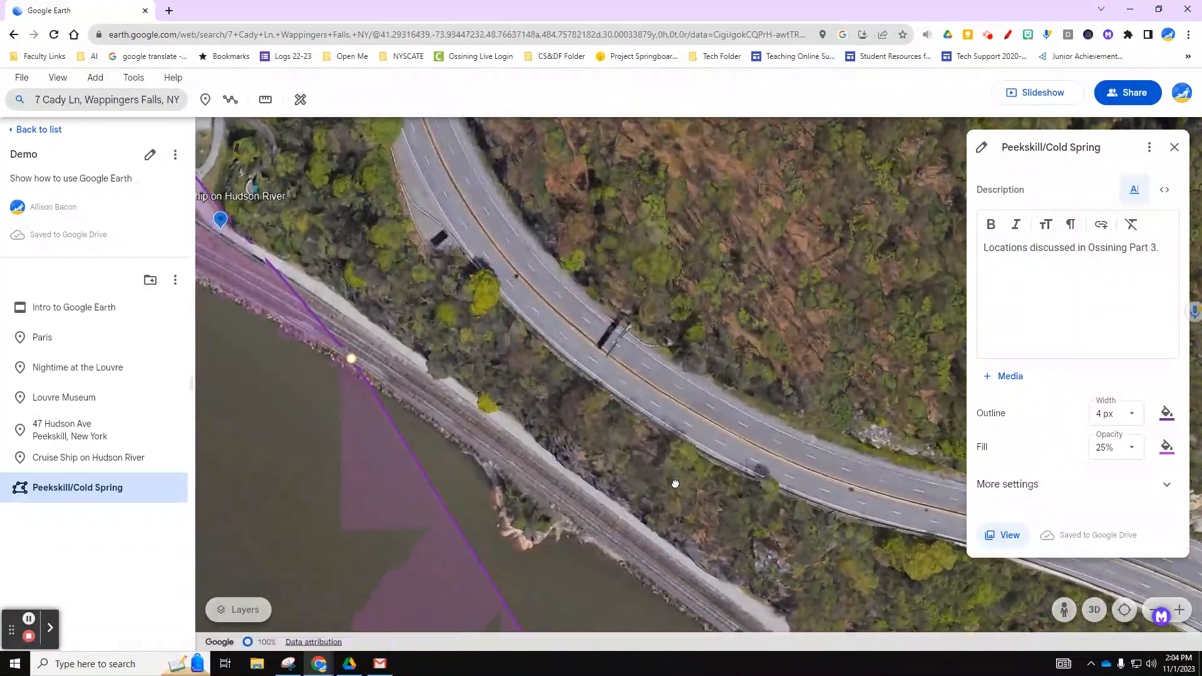
drag(676, 485, 622, 382)
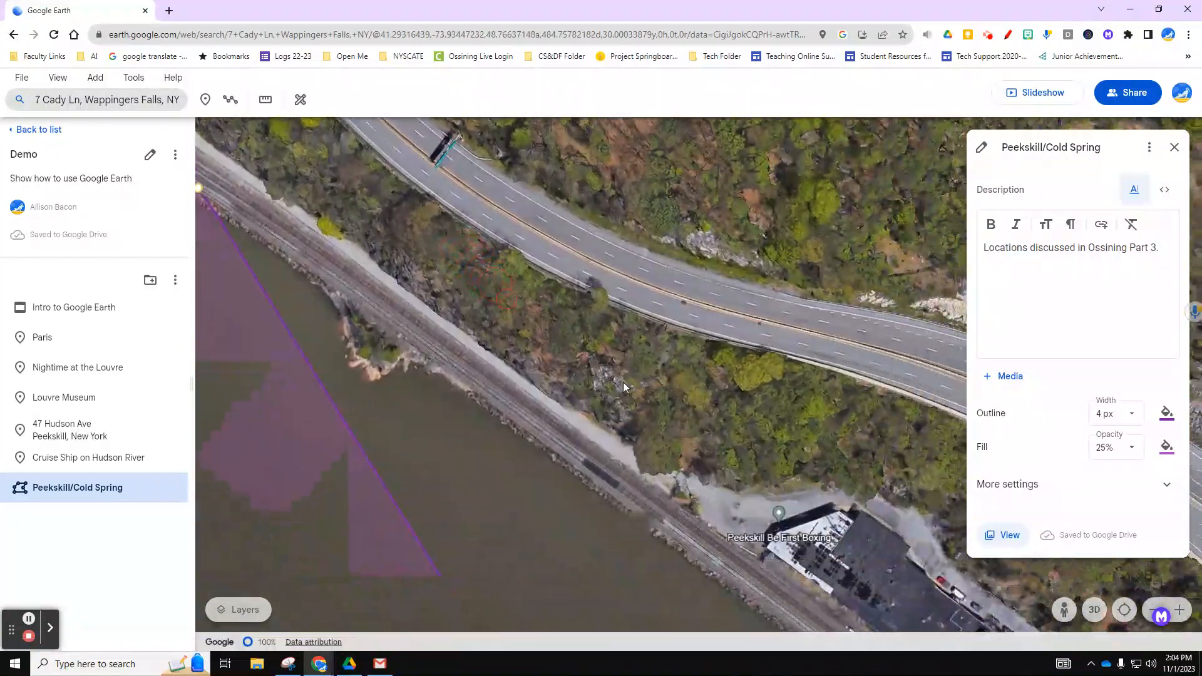
scroll(617, 379, up, 3)
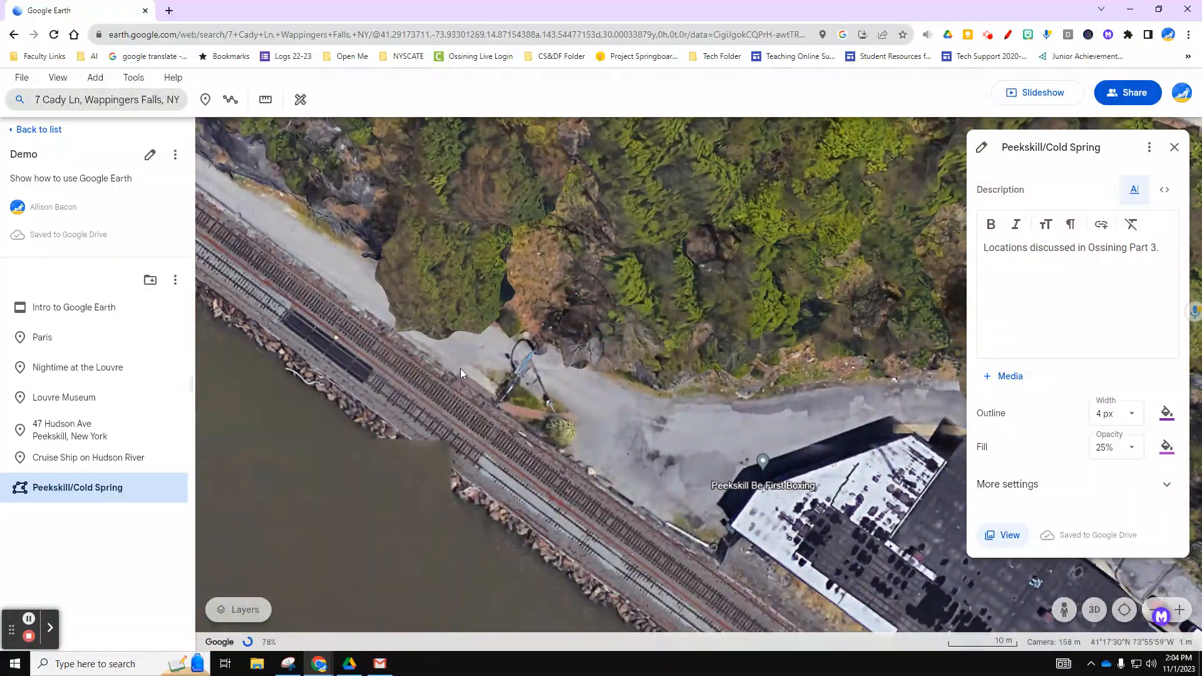
scroll(491, 304, down, 3)
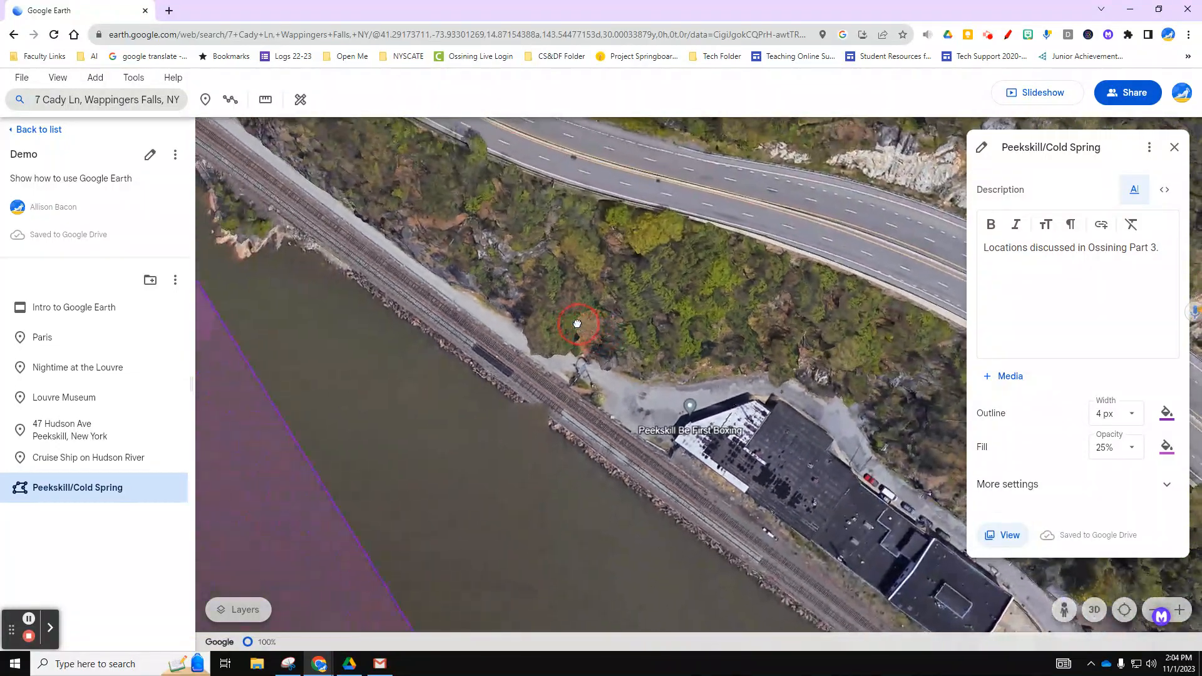
click(230, 100)
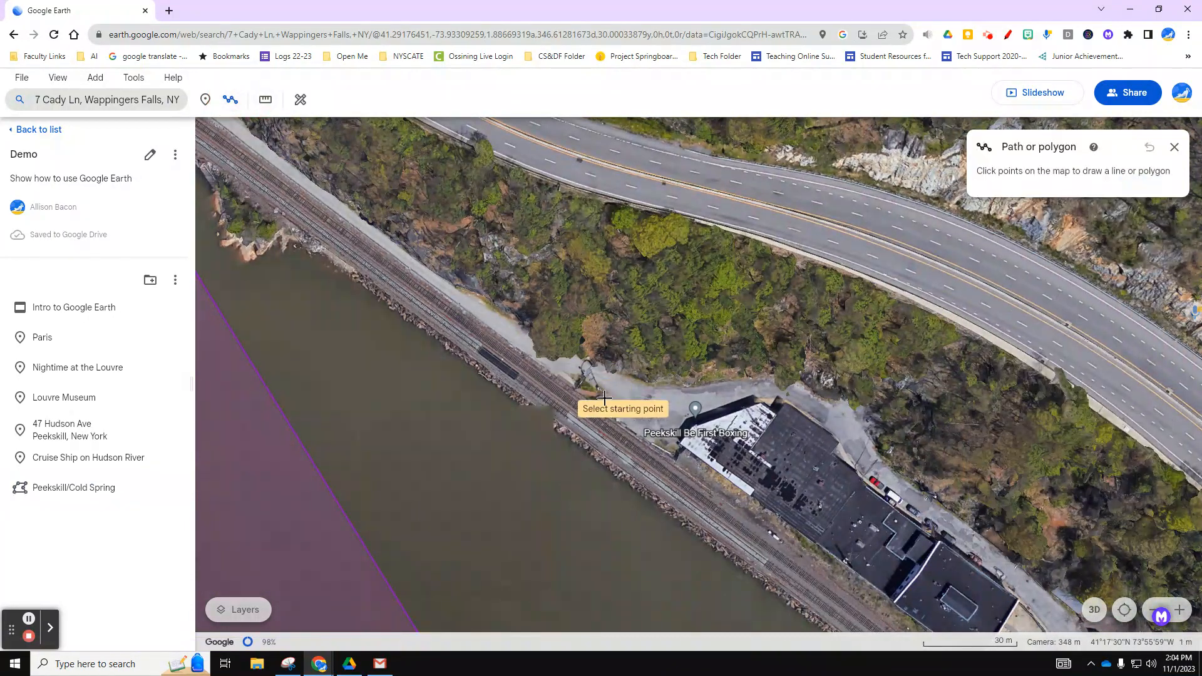
click(720, 390)
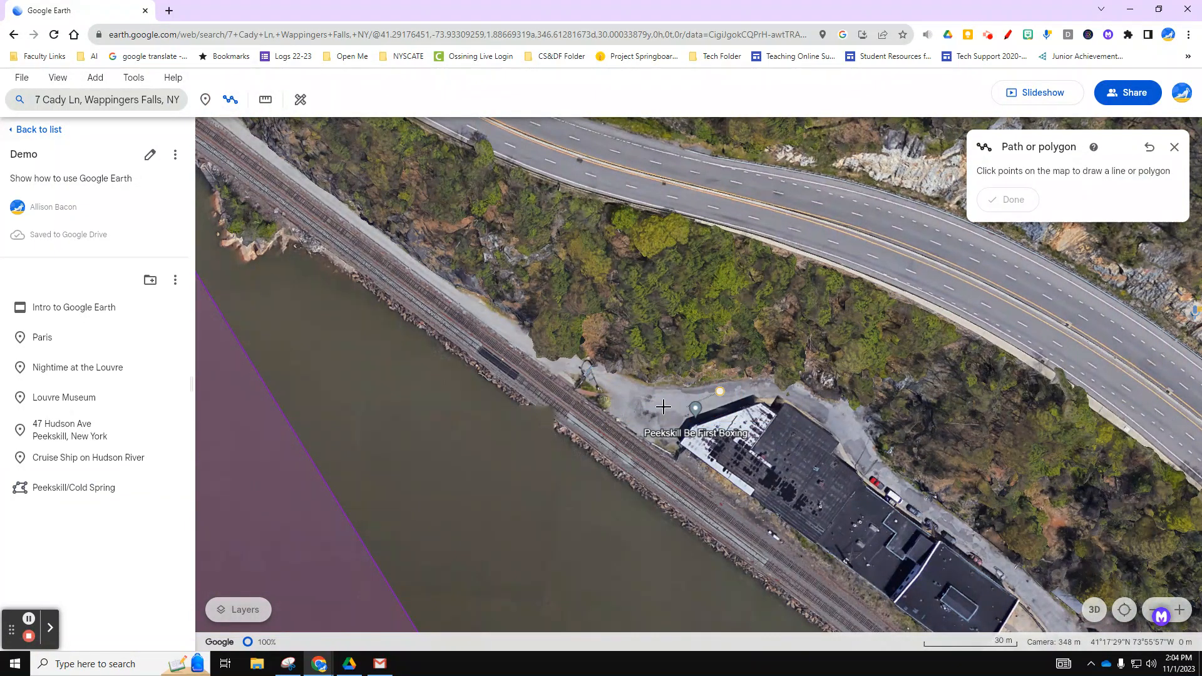
click(597, 383)
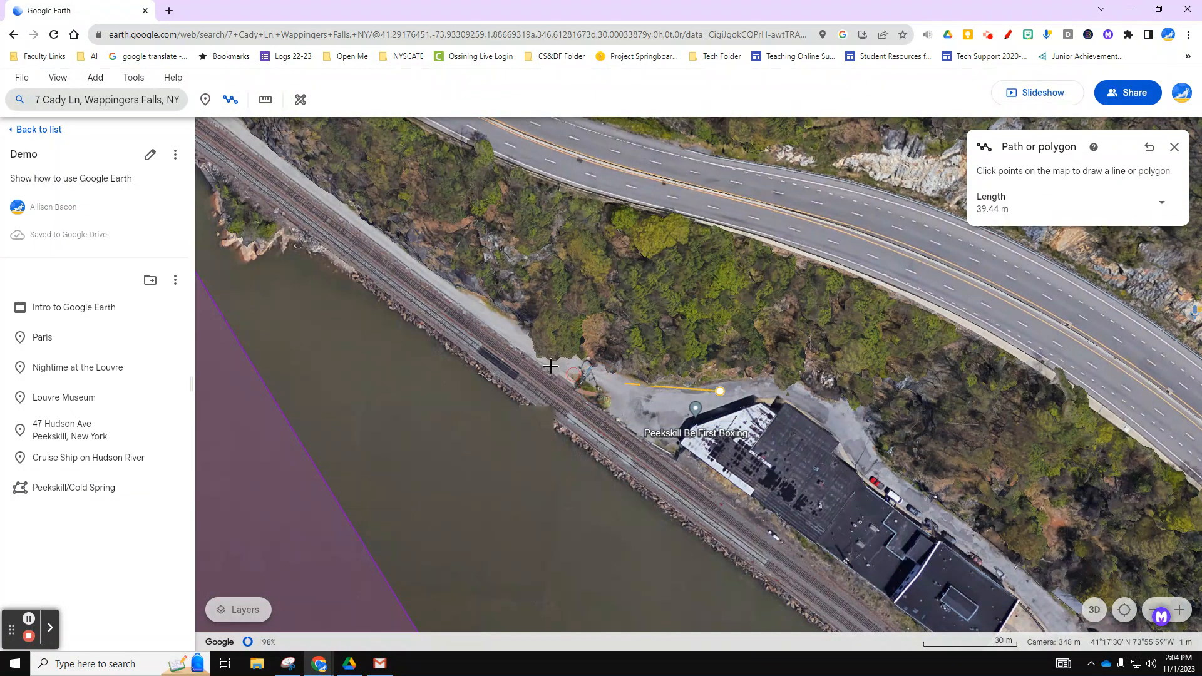
click(345, 213)
Step: Continue the path past the Cruise Ship on Hudson River placemark and finish it in the Annsville Preserve Park lot, about 358 m long
drag(345, 213, 719, 504)
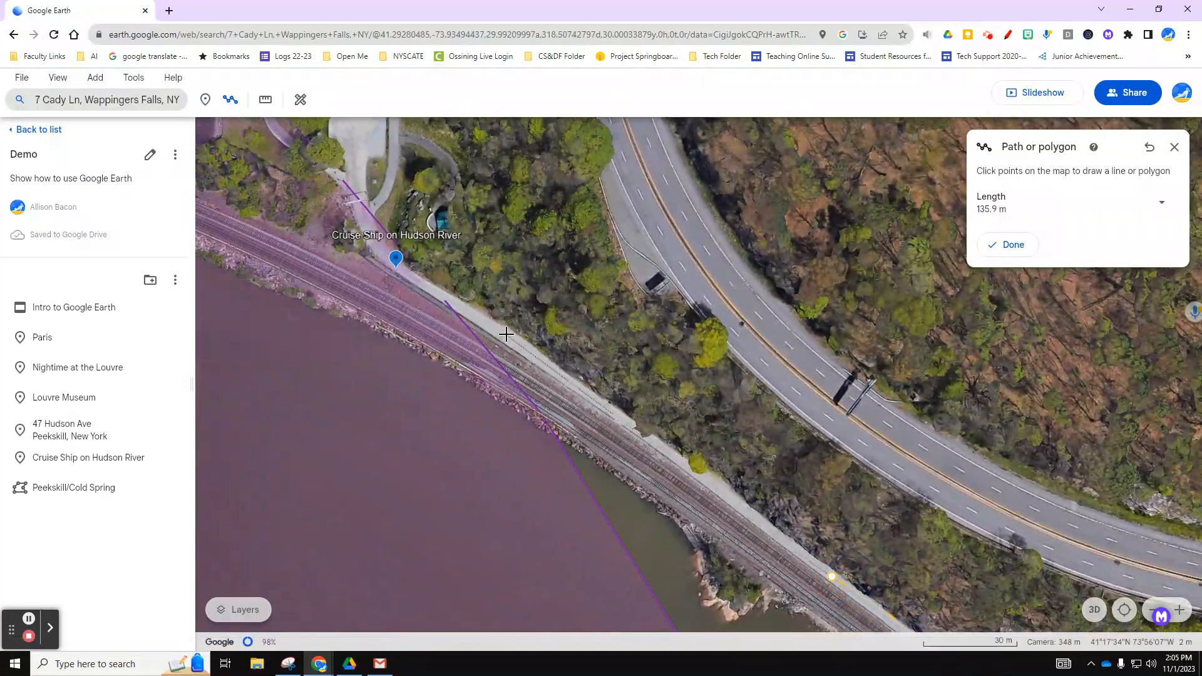
click(506, 334)
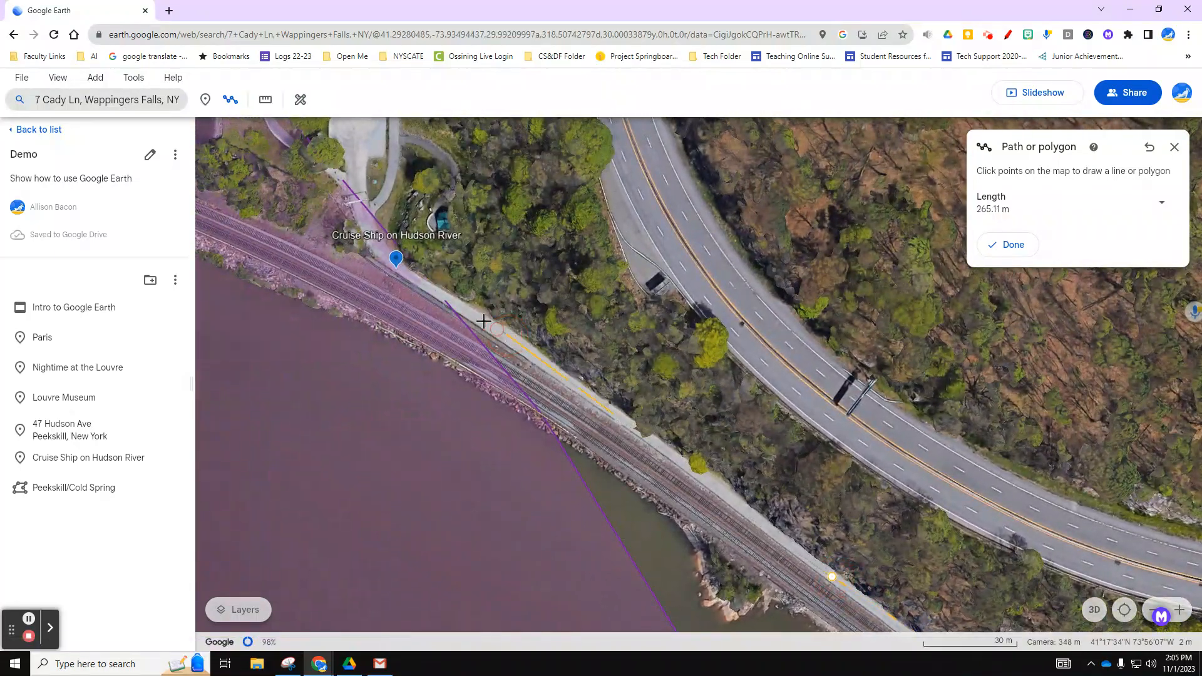
click(399, 270)
click(364, 218)
drag(354, 164, 379, 285)
click(381, 293)
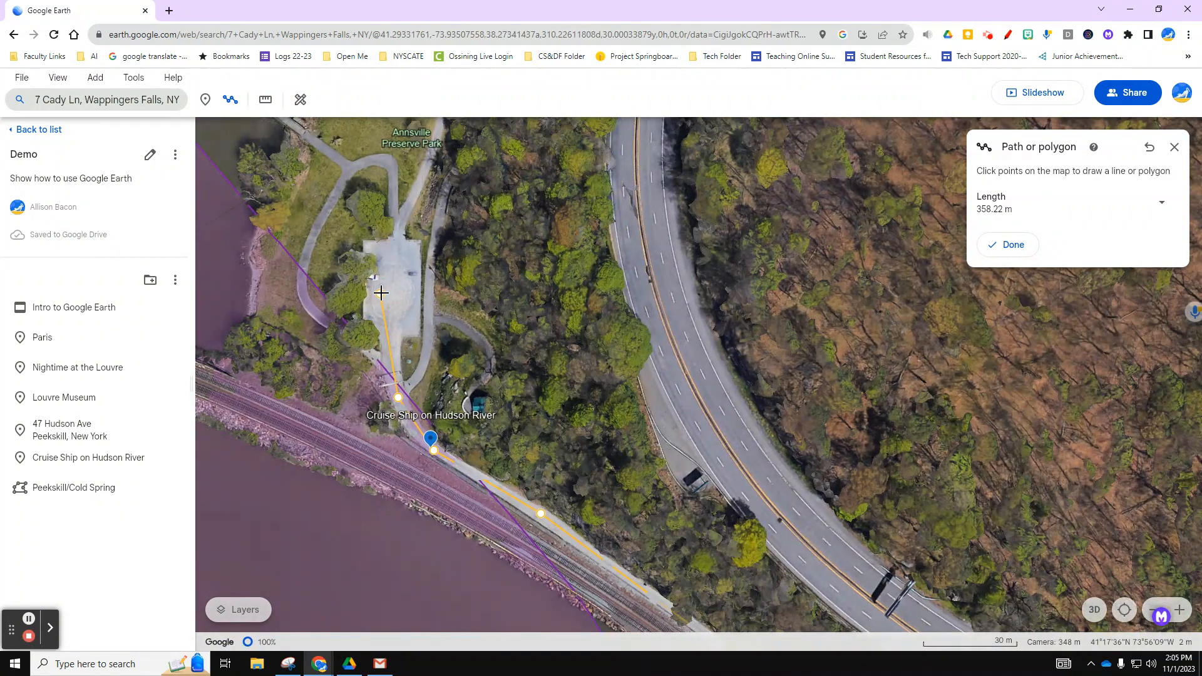
click(381, 293)
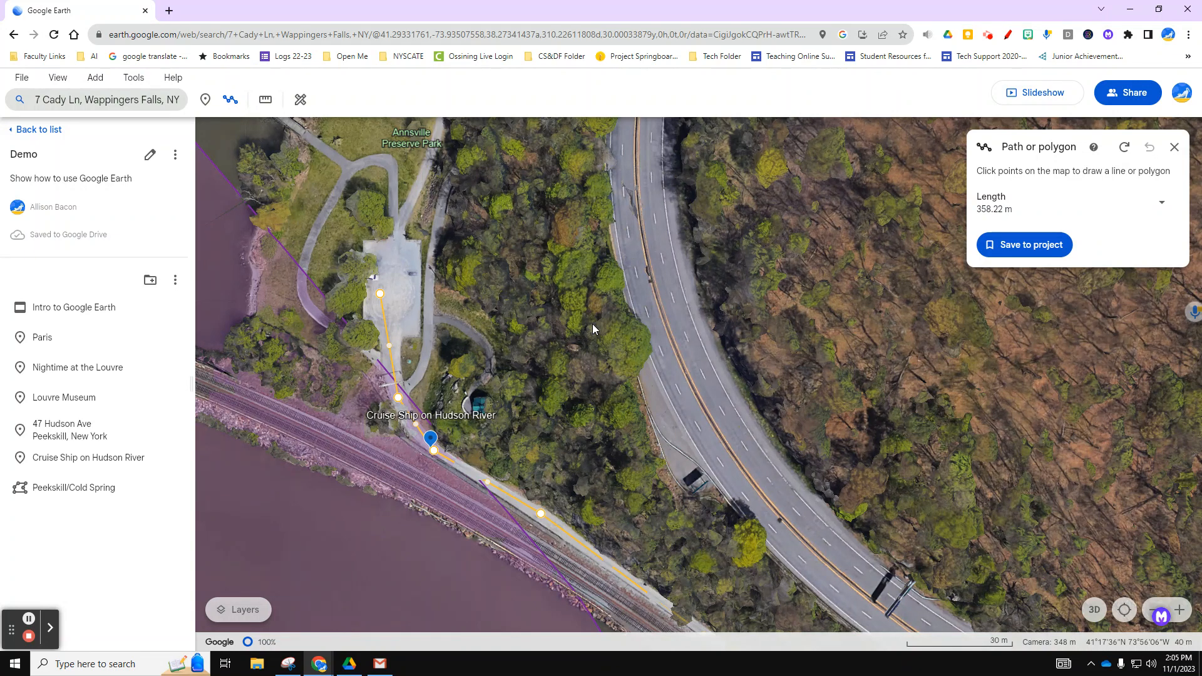
Step: Save the path to the project and name it "Road to Annsville Perserve Park"
click(1027, 245)
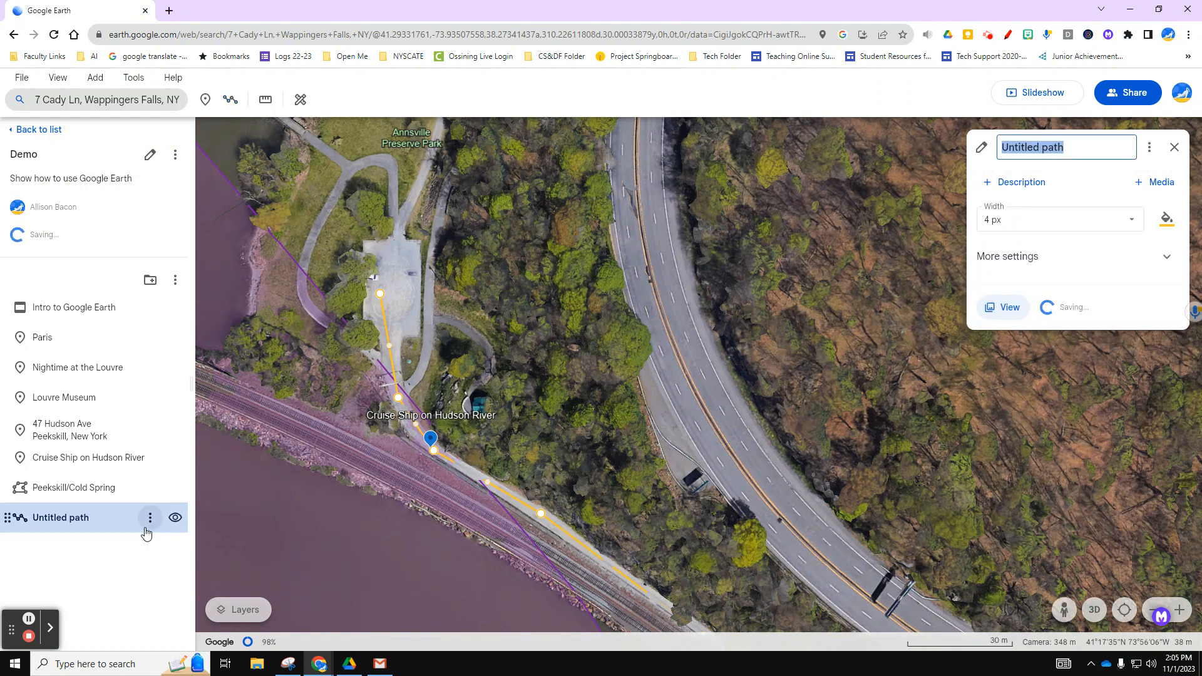
text(Road to Annsville Perse)
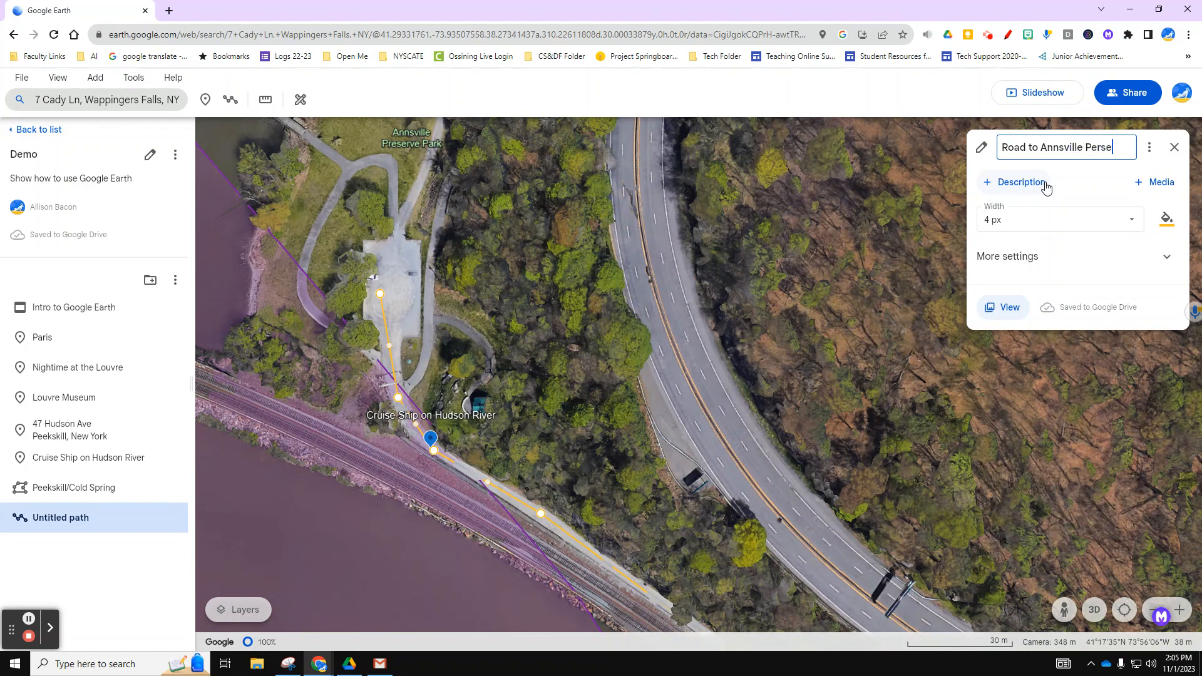
text(rve Park)
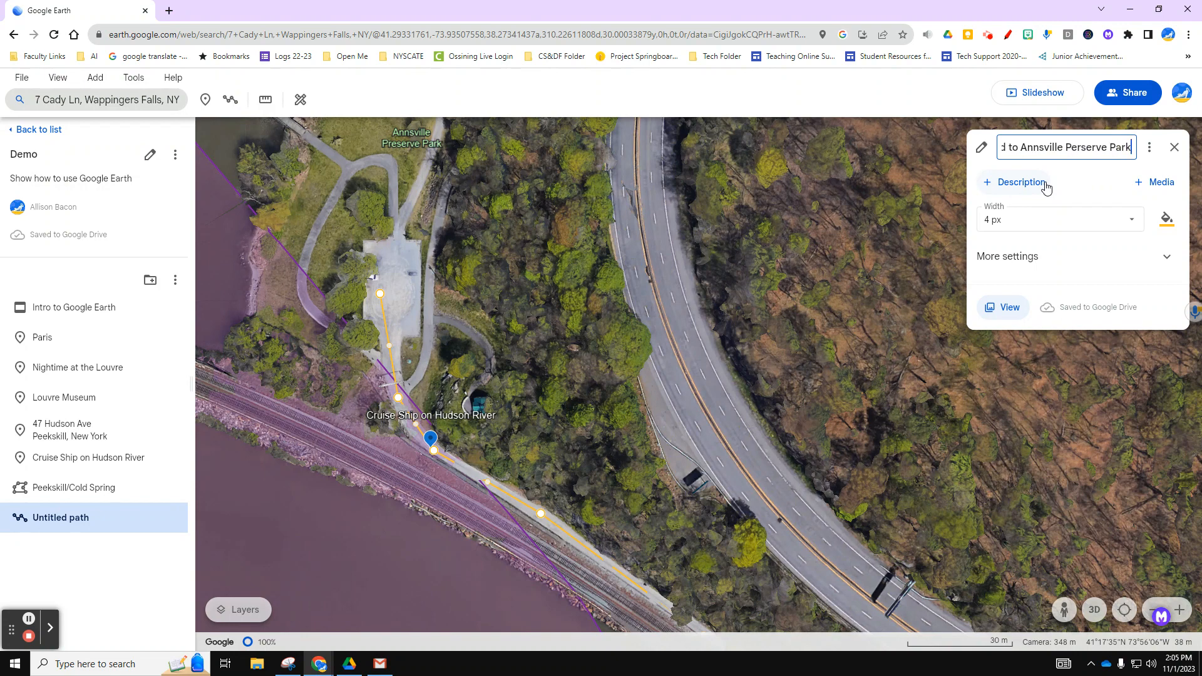
Step: Set the road path's line color to red and finish editing it
click(1166, 220)
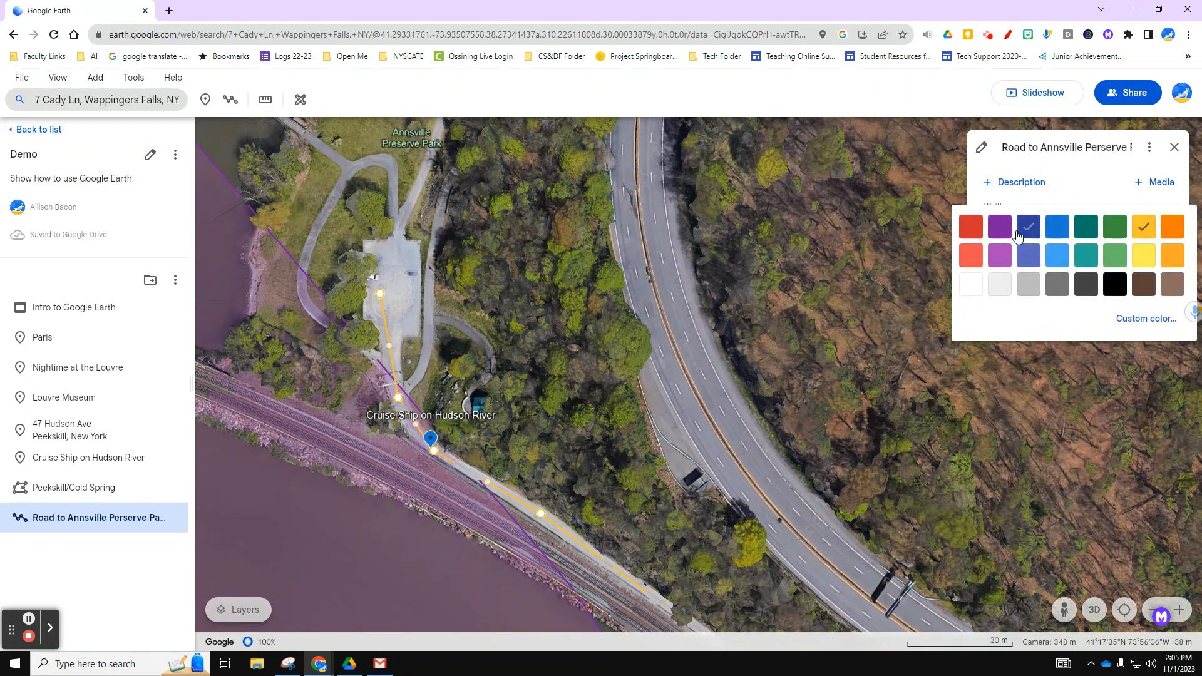
click(971, 227)
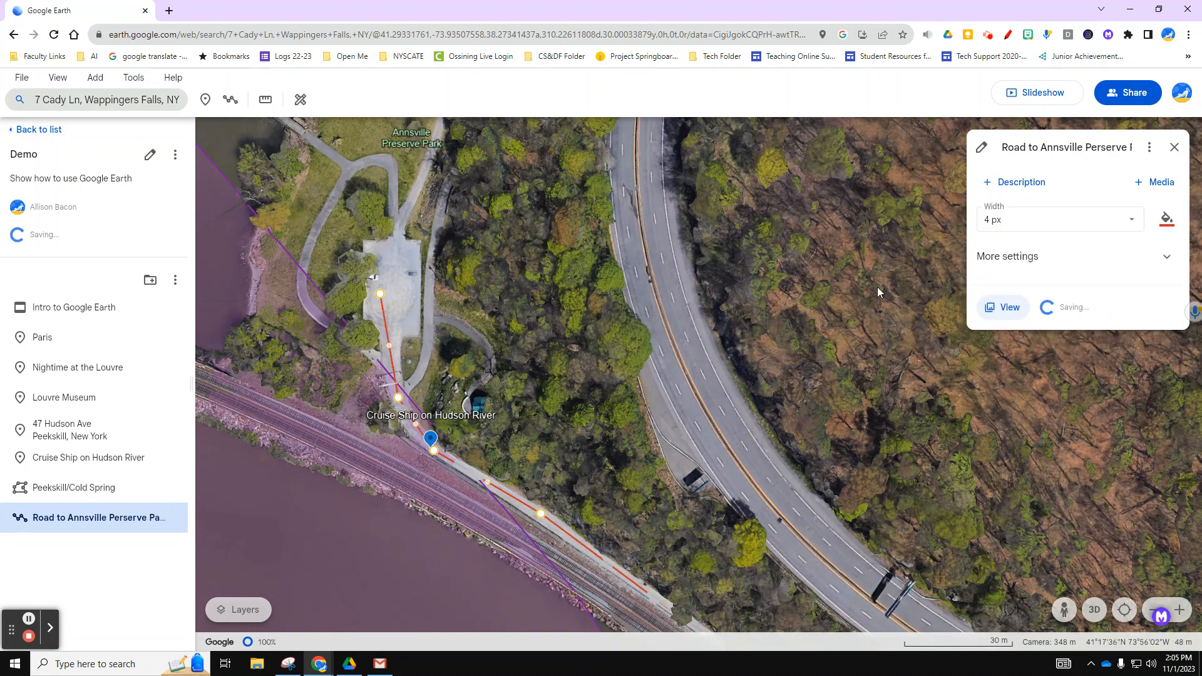
click(1175, 148)
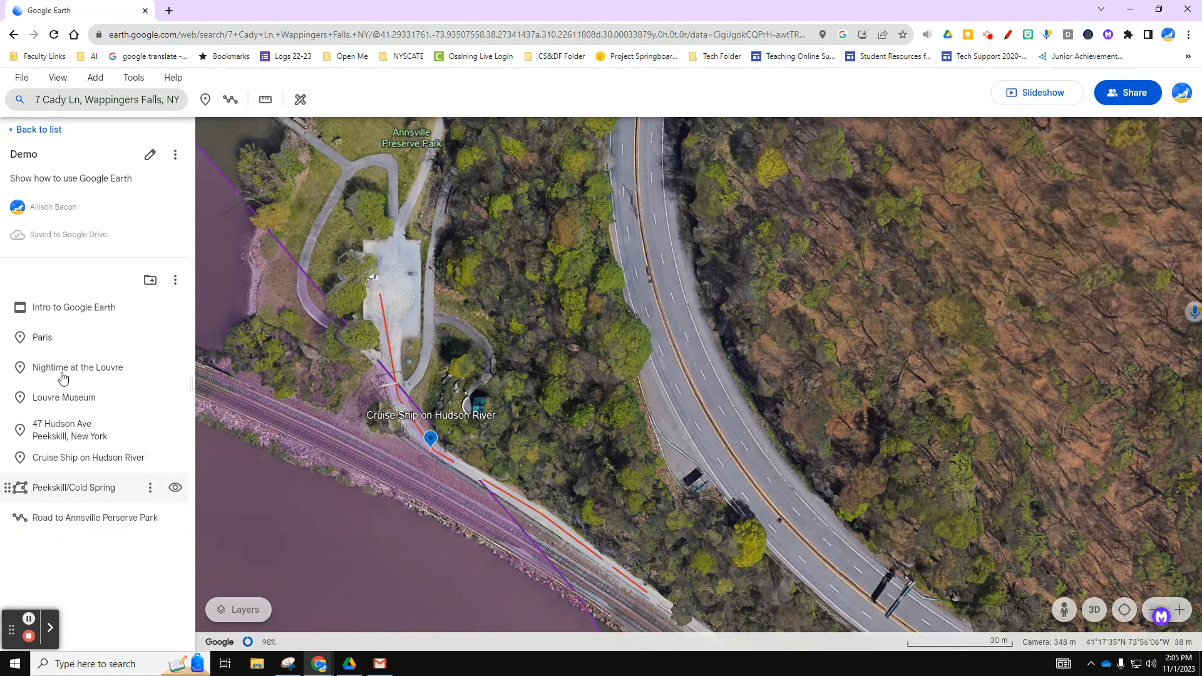